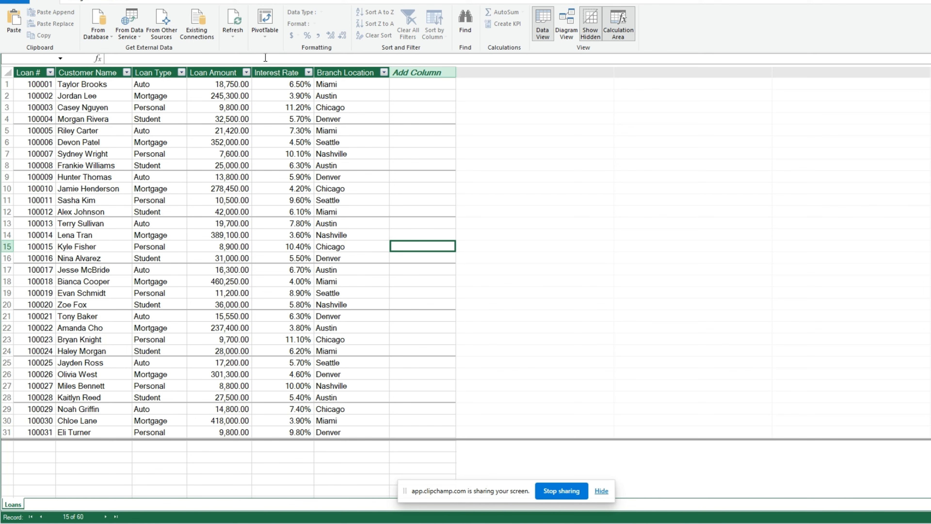
Create a PivotTable from the Loans data model on a new worksheet and show its field list
{"action": "left_click", "coordinate": [265, 37]}
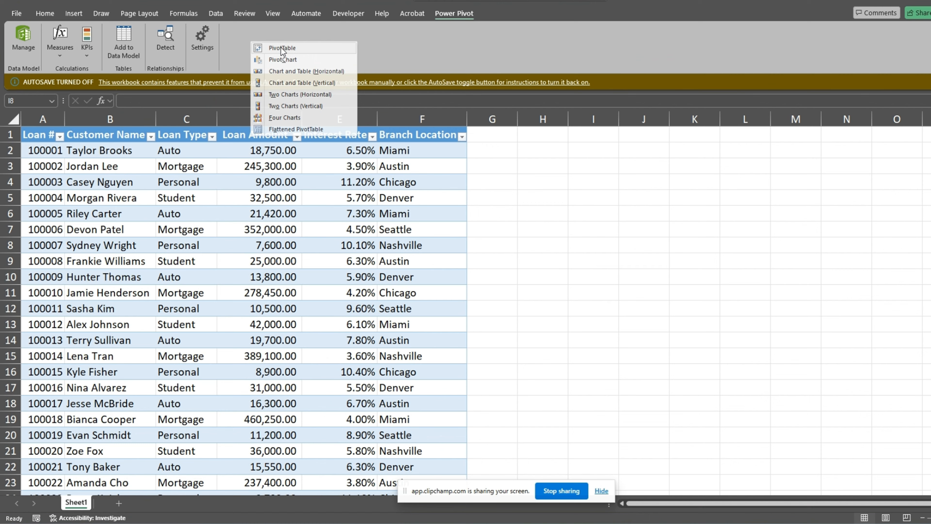
{"action": "left_click", "coordinate": [280, 48]}
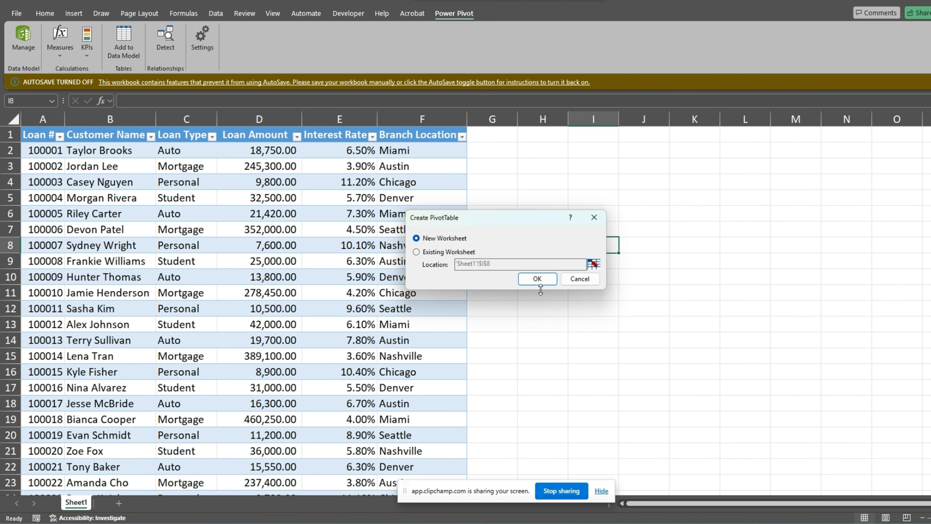
{"action": "left_click", "coordinate": [538, 279]}
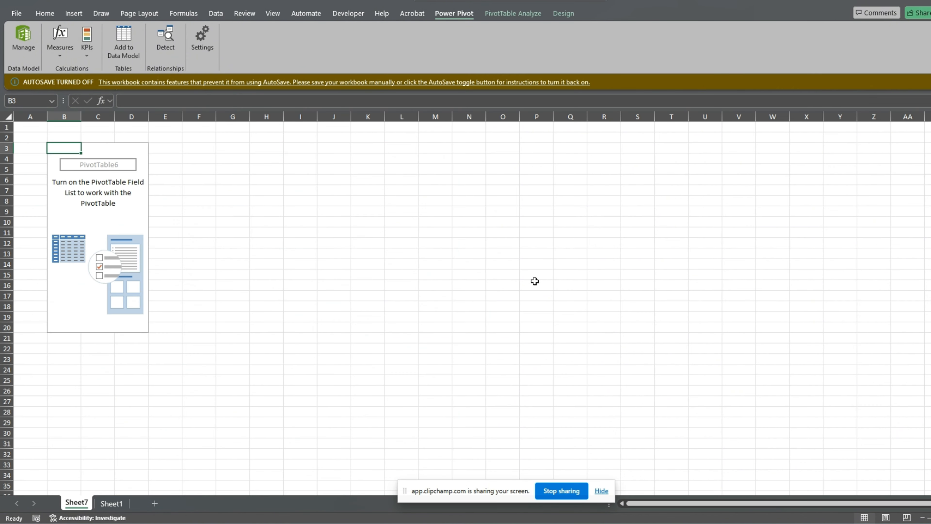
{"action": "left_click", "coordinate": [513, 14]}
{"action": "left_click", "coordinate": [686, 48]}
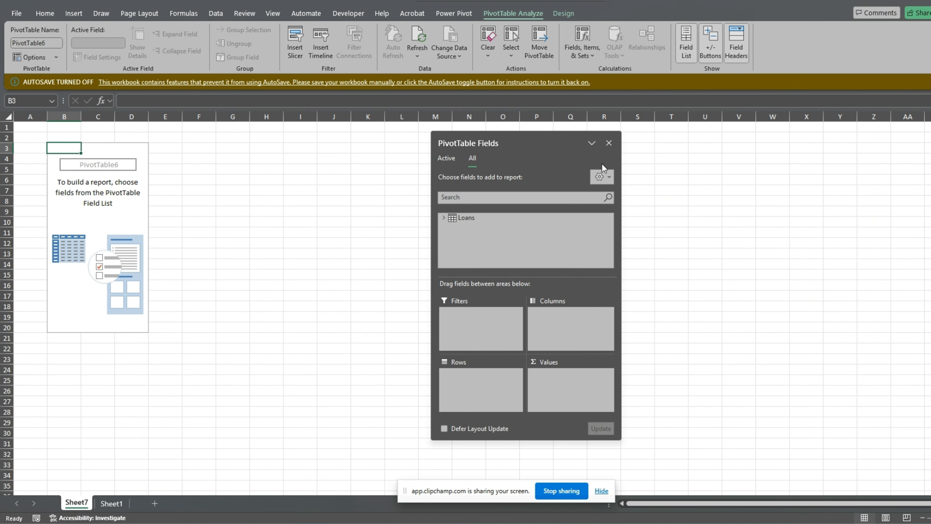
Add Loan Type to the PivotTable's rows and Loan Amount to its values as a sum
{"action": "left_click", "coordinate": [444, 218]}
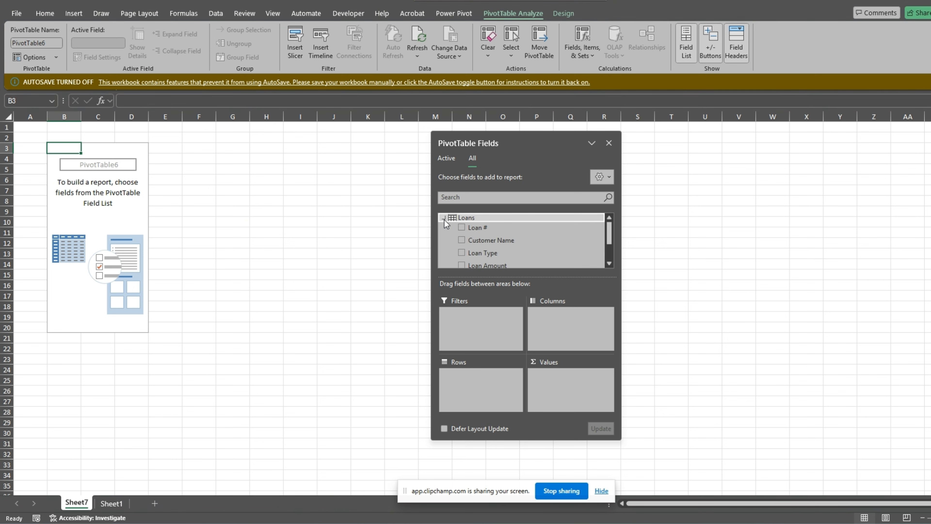
{"action": "scroll", "coordinate": [561, 251], "scroll_direction": "down", "scroll_amount": 3}
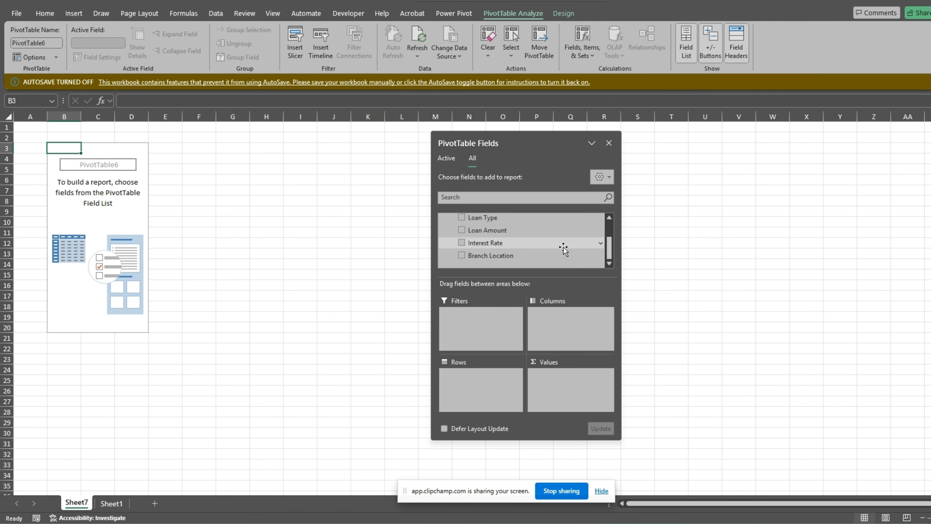
{"action": "left_click_drag", "start_coordinate": [472, 217], "coordinate": [476, 380]}
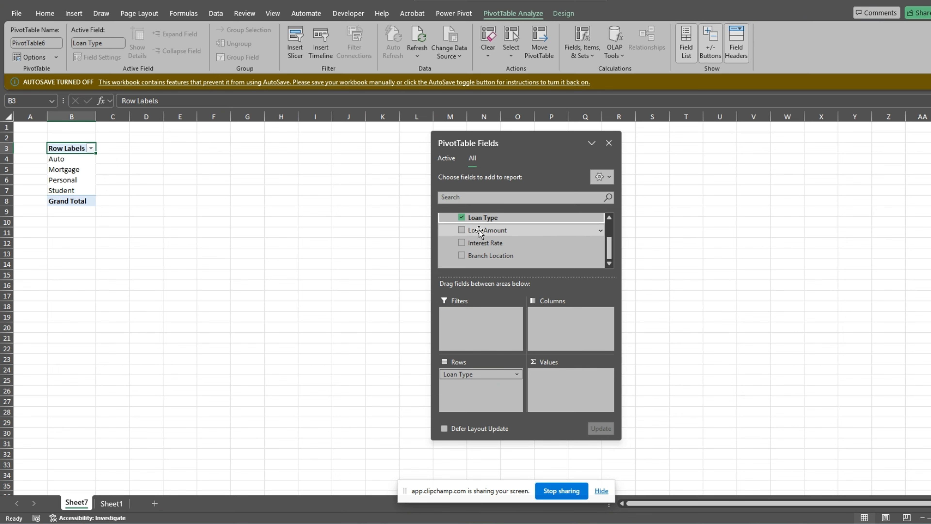
{"action": "left_click_drag", "start_coordinate": [478, 230], "coordinate": [549, 382]}
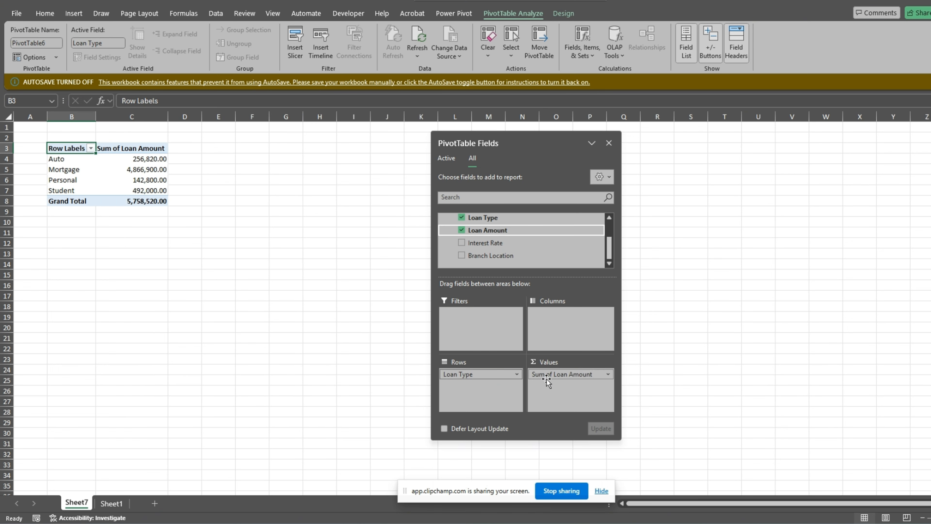
{"action": "left_click_drag", "start_coordinate": [929, 518], "coordinate": [930, 517]}
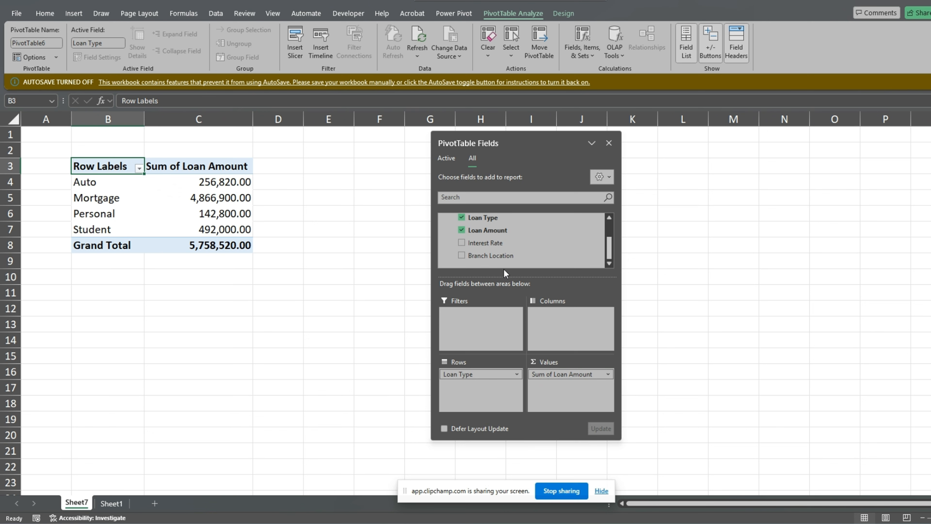
Start a new Power Pivot measure in the Loans table and name it Denver Loan Volume
{"action": "left_click", "coordinate": [238, 209]}
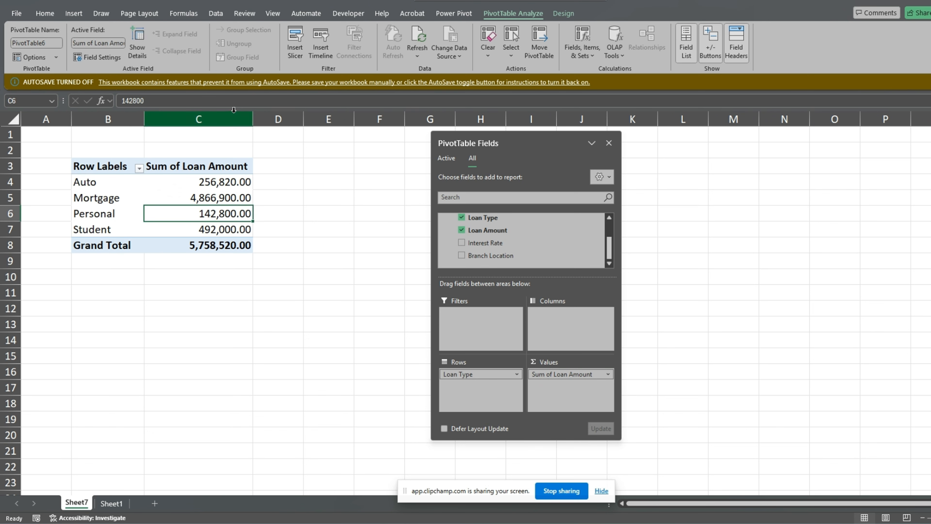
{"action": "left_click", "coordinate": [454, 14]}
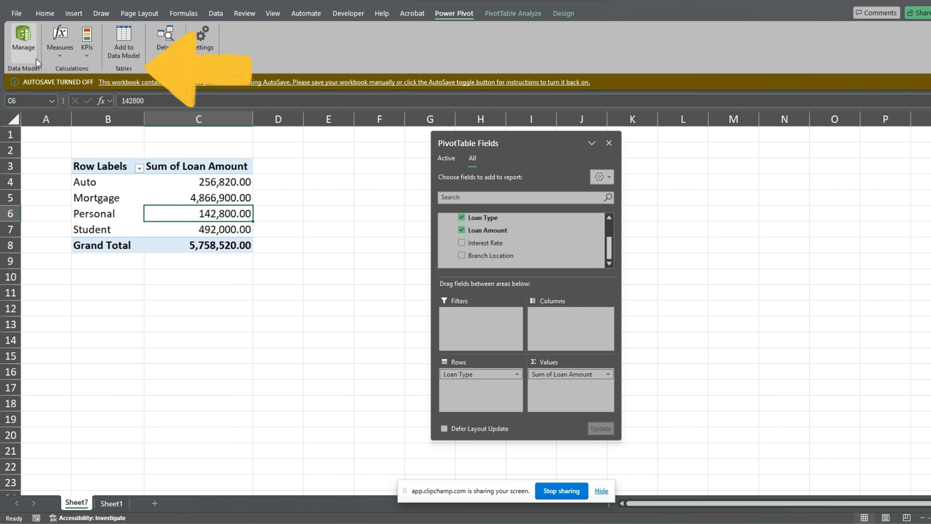
{"action": "left_click", "coordinate": [59, 57]}
{"action": "left_click", "coordinate": [75, 68]}
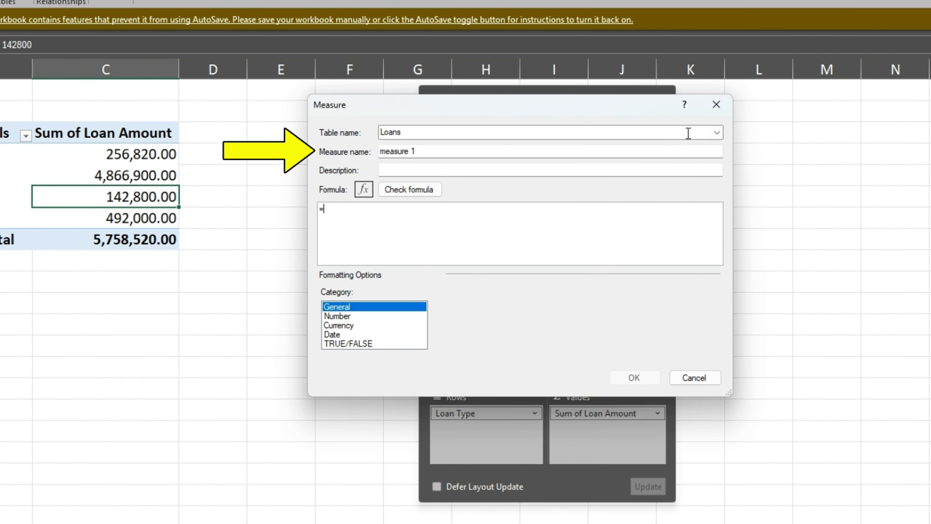
{"action": "key", "text": "Tab"}
{"action": "type", "text": "Denver Loan Volume"}
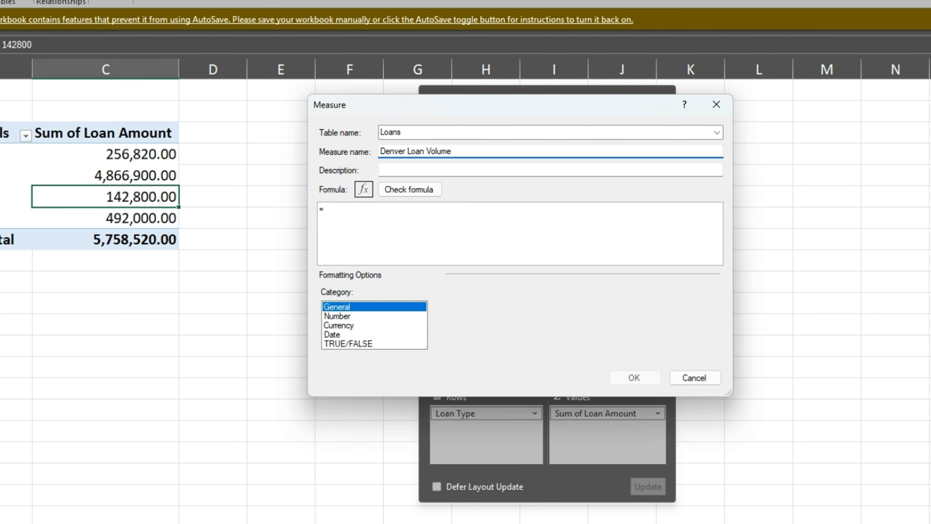
{"action": "key", "text": "Tab"}
{"action": "key", "text": "Tab"}
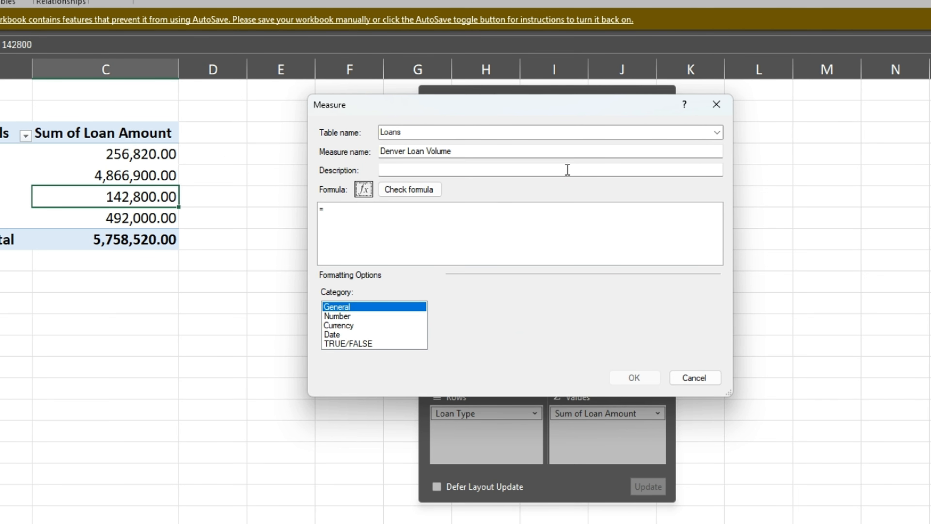
Enter the measure formula =CALCULATE(Sum(Loans[Loan Amount]),Loans[Branch Location]="Denver") and check it for errors
{"action": "left_click", "coordinate": [413, 213]}
{"action": "type", "text": "CALCULATE("}
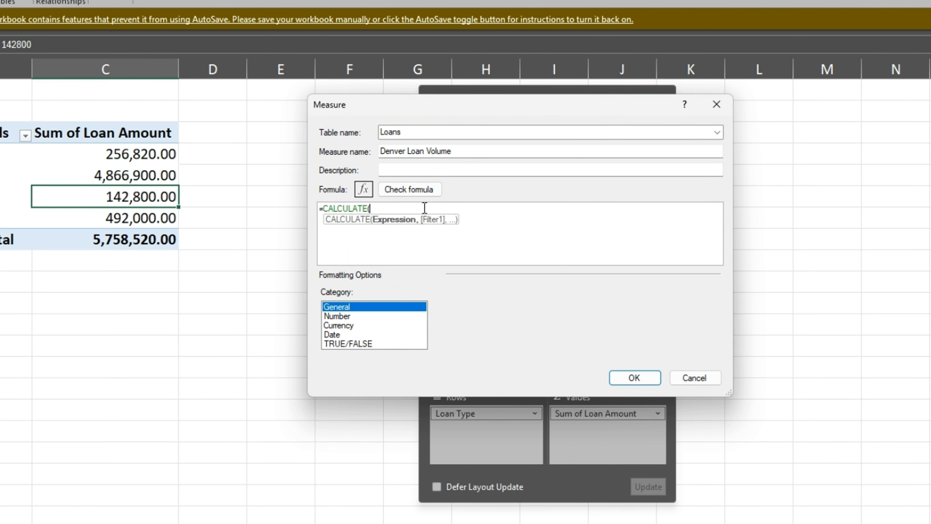
{"action": "type", "text": "Sum("}
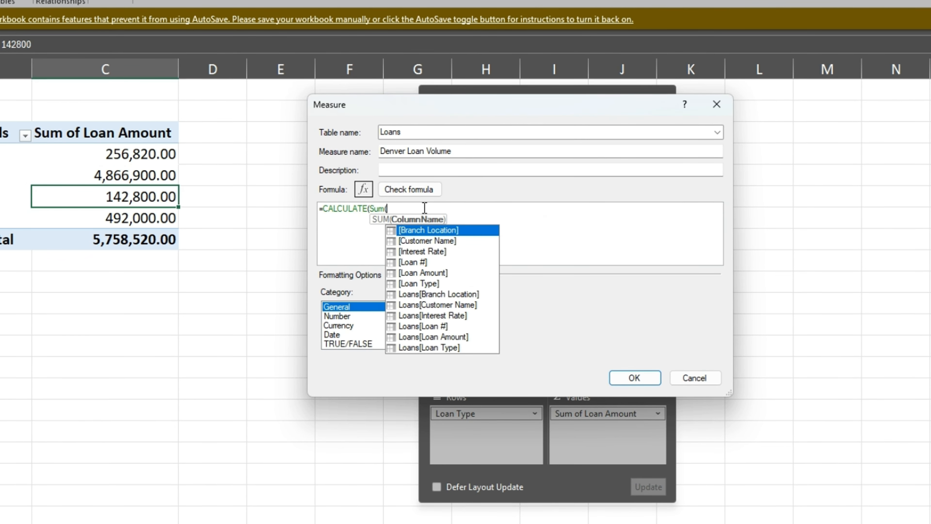
{"action": "double_click", "coordinate": [439, 337]}
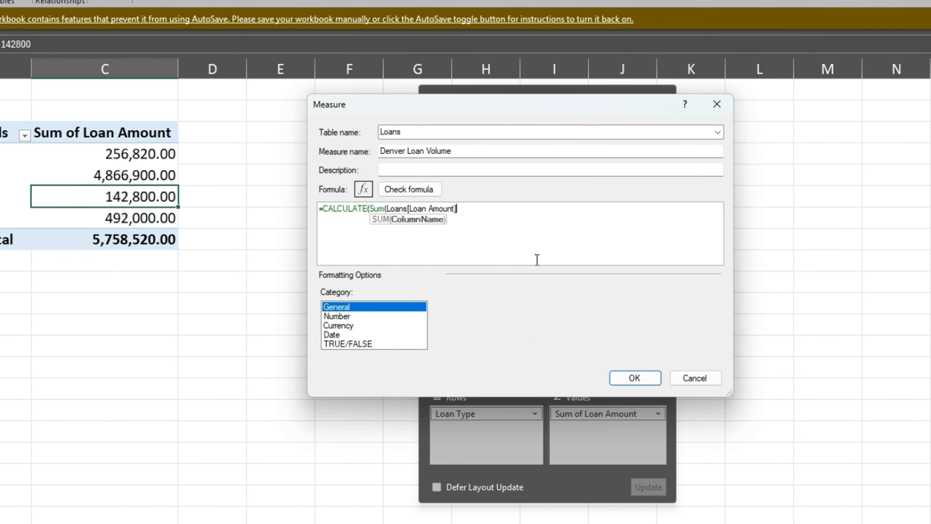
{"action": "type", "text": "),"}
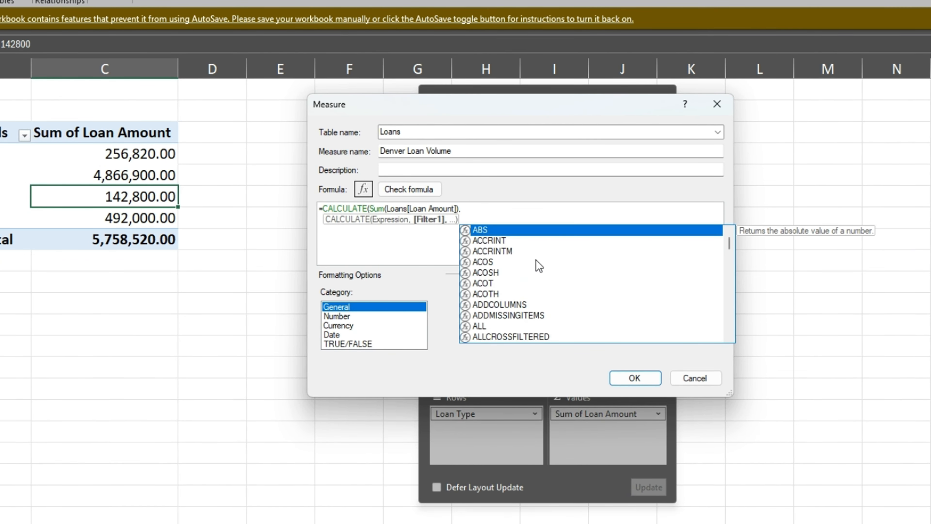
{"action": "type", "text": "Loa"}
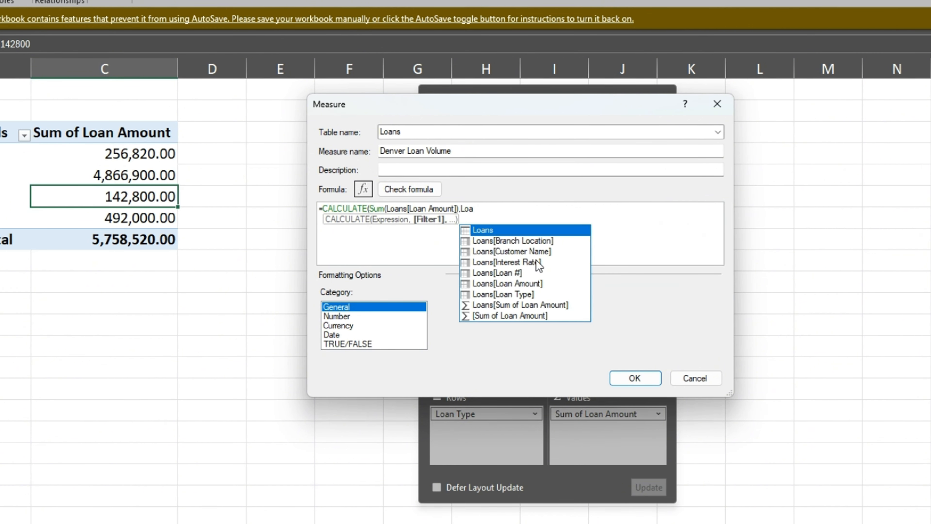
{"action": "double_click", "coordinate": [538, 241]}
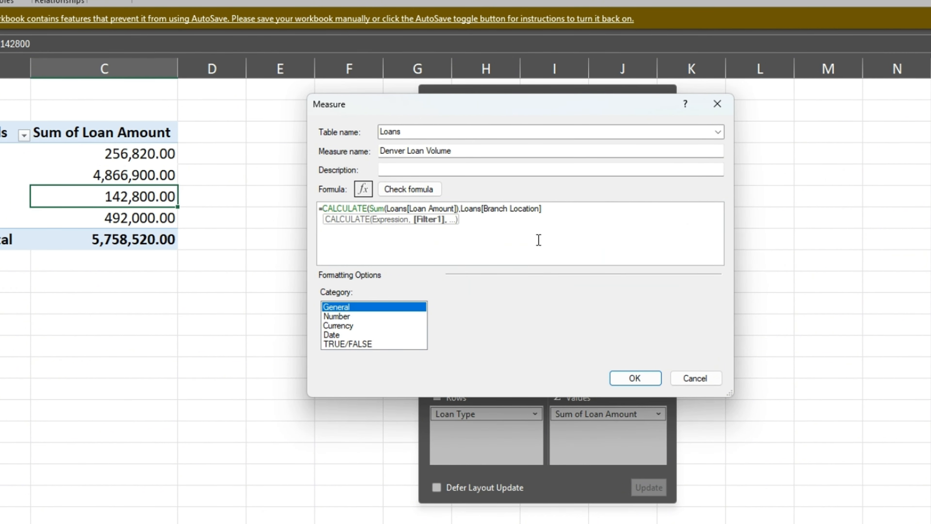
{"action": "type", "text": "=\""}
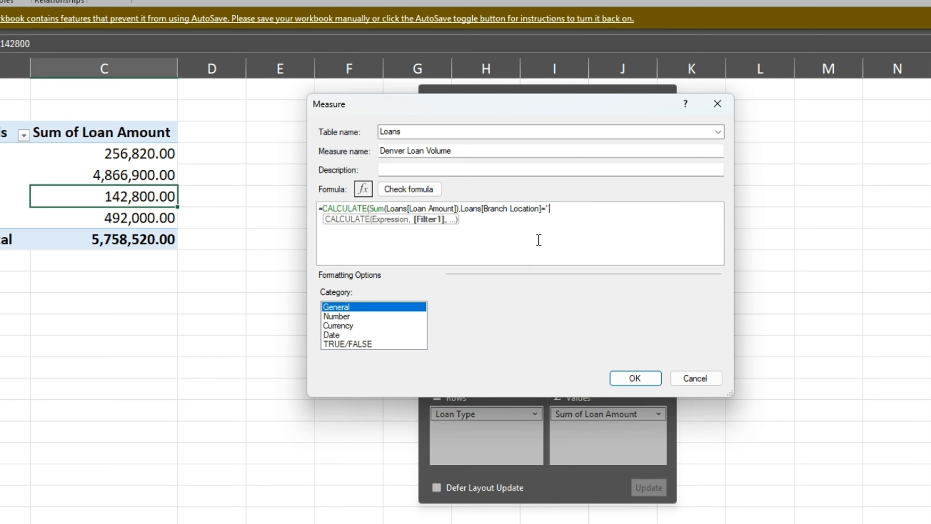
{"action": "type", "text": "Denver"}
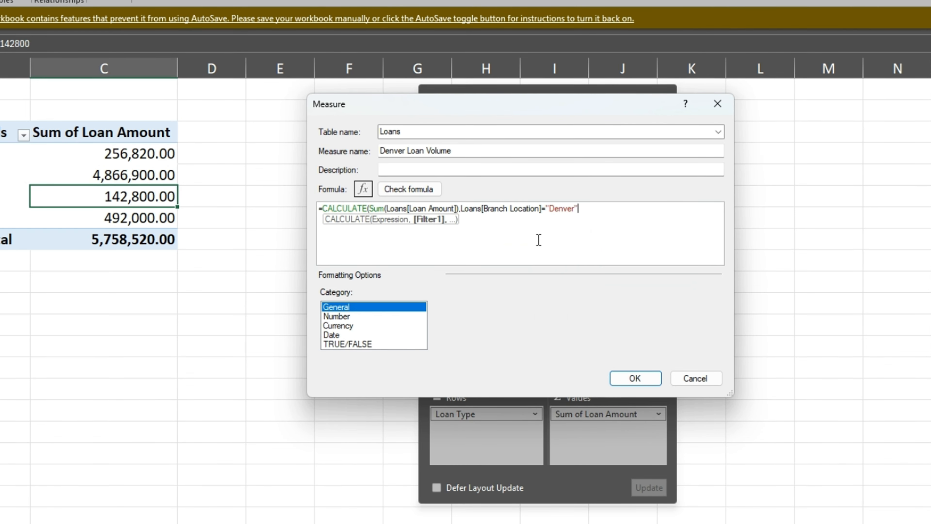
{"action": "type", "text": "\")"}
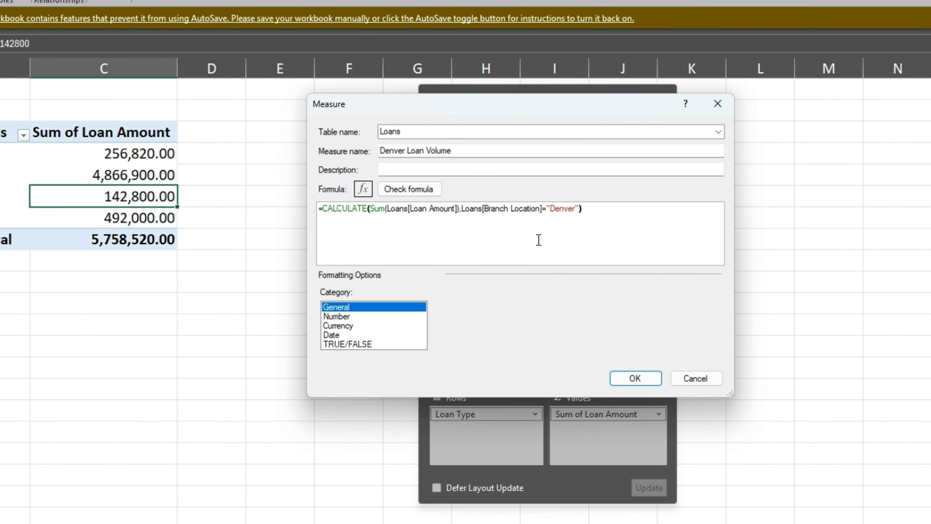
{"action": "left_click", "coordinate": [407, 191]}
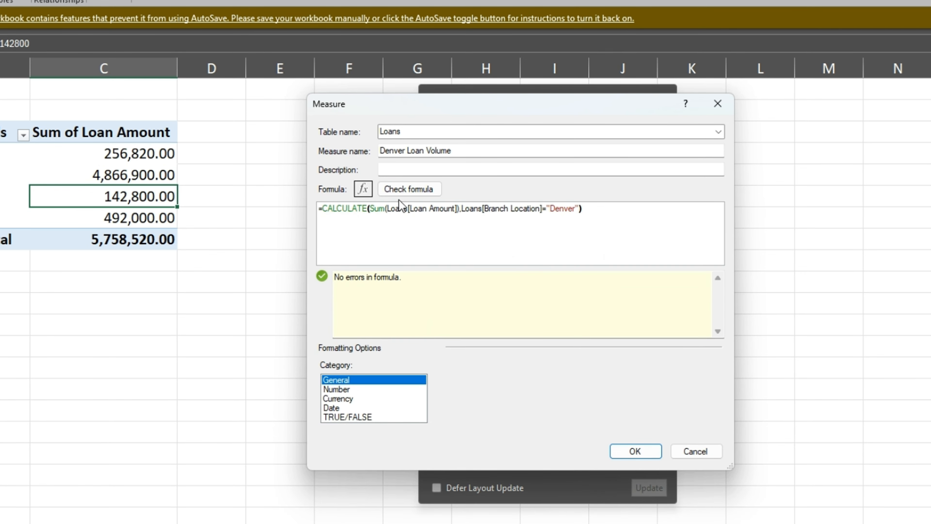
Format the measure as Currency with the symbol set to None and create it
{"action": "left_click", "coordinate": [345, 400]}
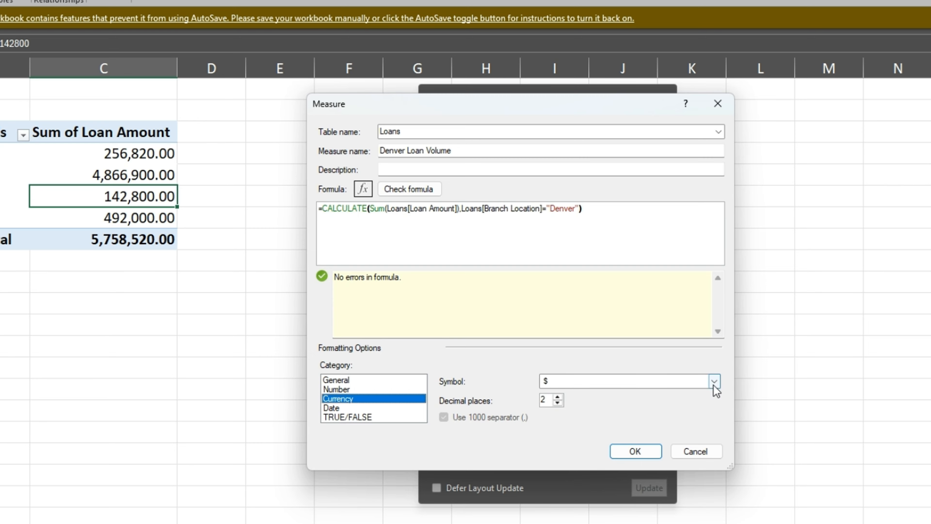
{"action": "left_click", "coordinate": [714, 382]}
{"action": "scroll", "coordinate": [563, 402], "scroll_direction": "up", "scroll_amount": 1}
{"action": "left_click", "coordinate": [561, 392]}
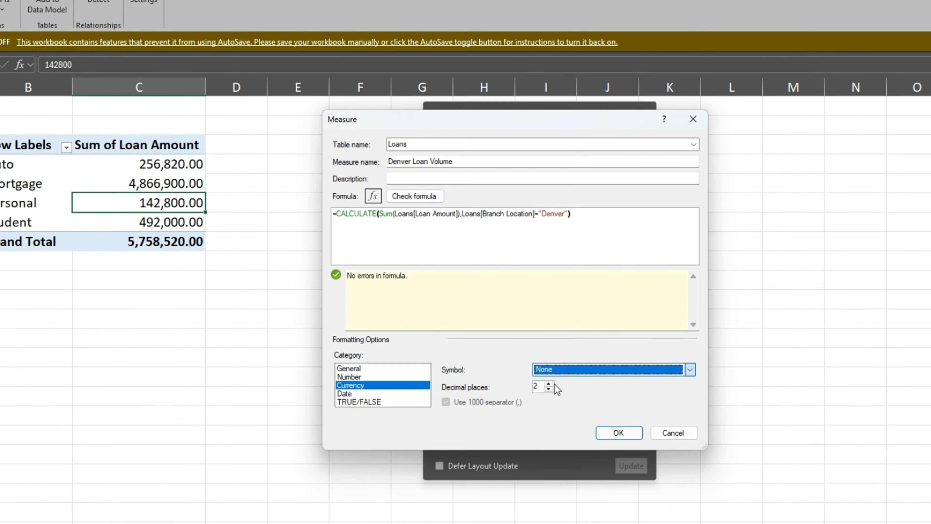
{"action": "left_click", "coordinate": [618, 432]}
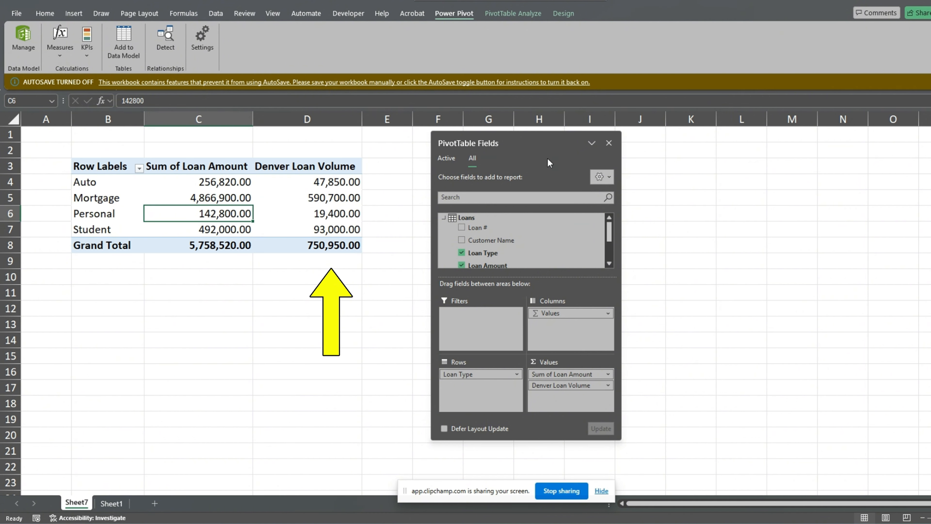
Move the field list away from the PivotTable and add Branch Location as a report filter
{"action": "left_click_drag", "start_coordinate": [528, 142], "coordinate": [576, 141]}
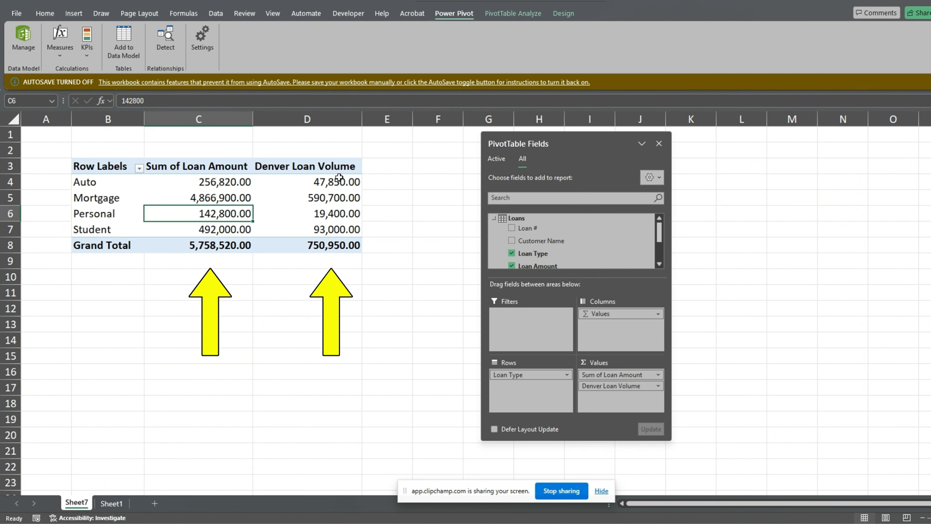
{"action": "left_click_drag", "start_coordinate": [657, 237], "coordinate": [659, 252]}
{"action": "left_click_drag", "start_coordinate": [532, 247], "coordinate": [534, 321]}
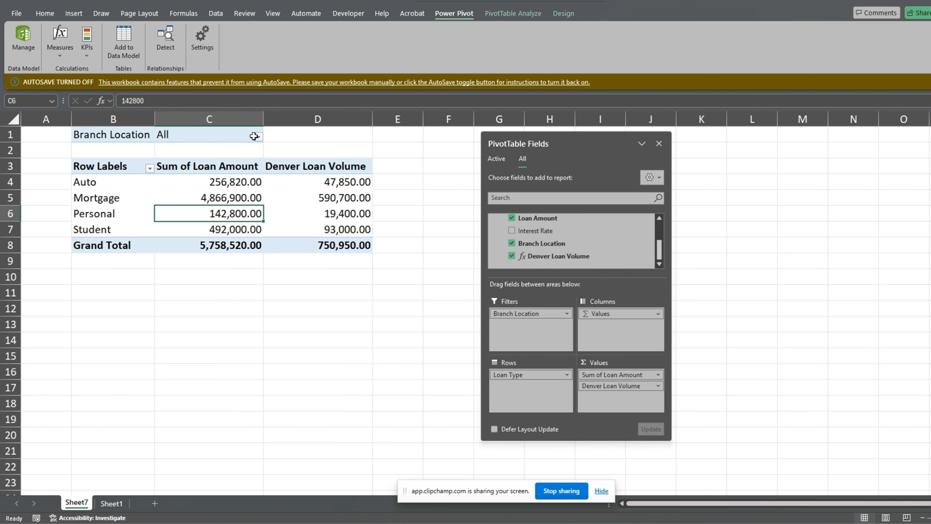
Filter the PivotTable's Branch Location to Denver only, with multiple item selection enabled
{"action": "left_click", "coordinate": [255, 137]}
{"action": "left_click", "coordinate": [259, 137]}
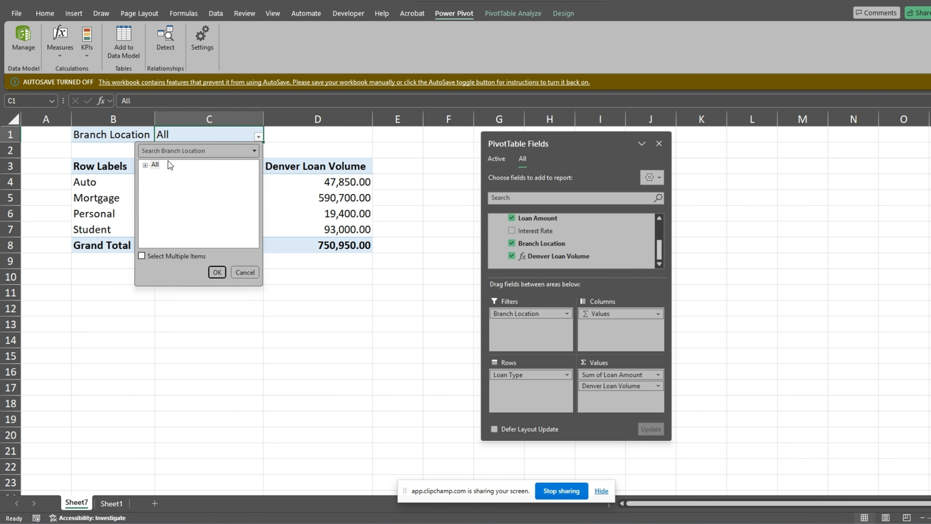
{"action": "left_click", "coordinate": [145, 165]}
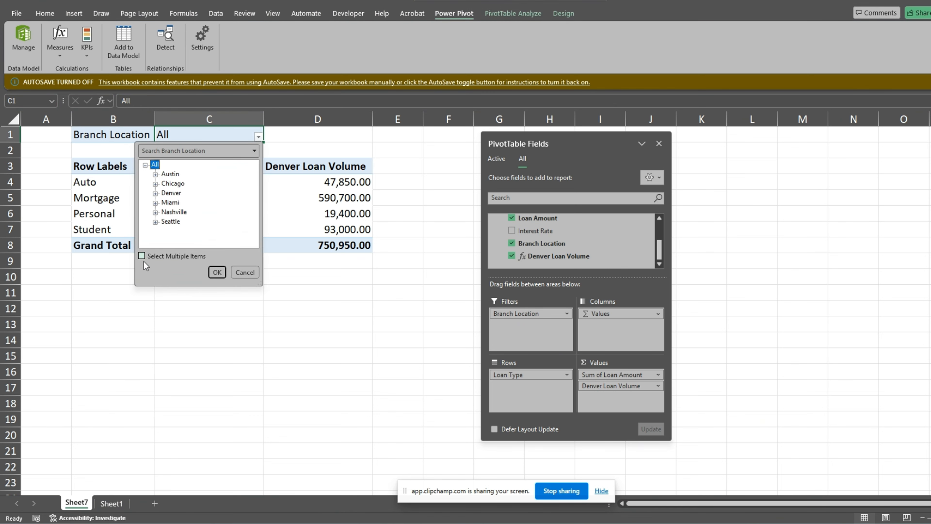
{"action": "left_click", "coordinate": [142, 255]}
{"action": "left_click", "coordinate": [153, 164]}
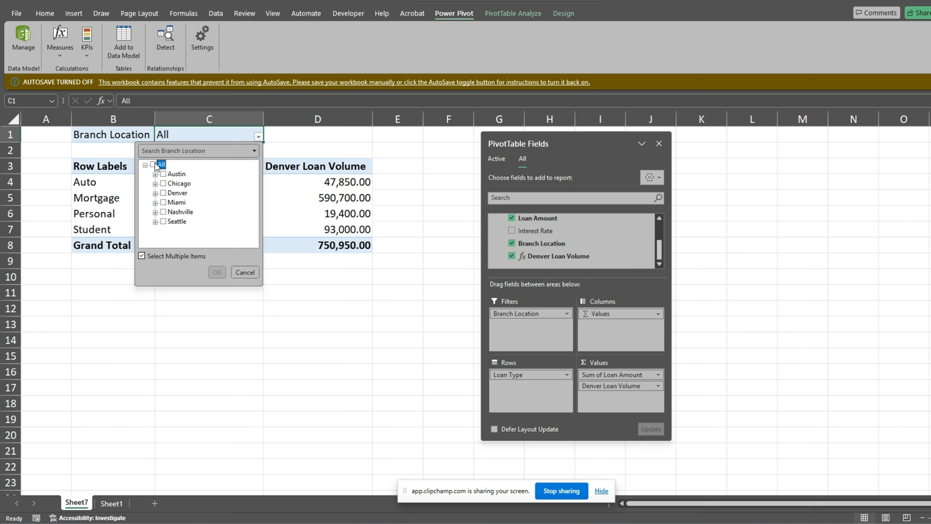
{"action": "left_click", "coordinate": [169, 194]}
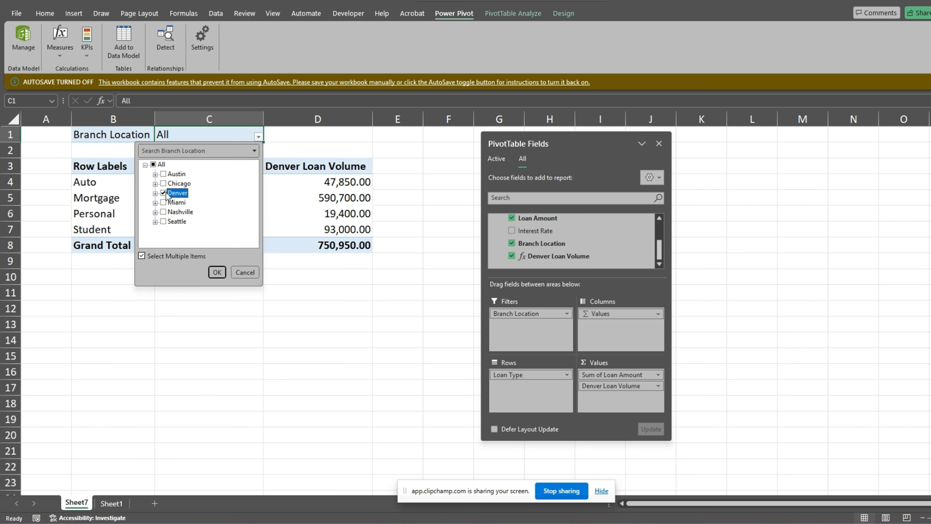
{"action": "left_click", "coordinate": [216, 272]}
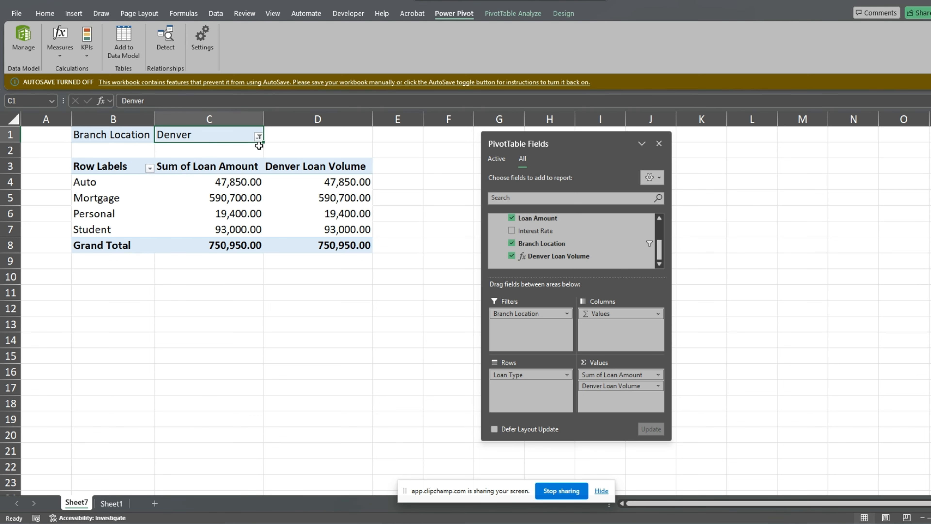
Reset the PivotTable's Branch Location filter to include all branches
{"action": "left_click", "coordinate": [259, 137]}
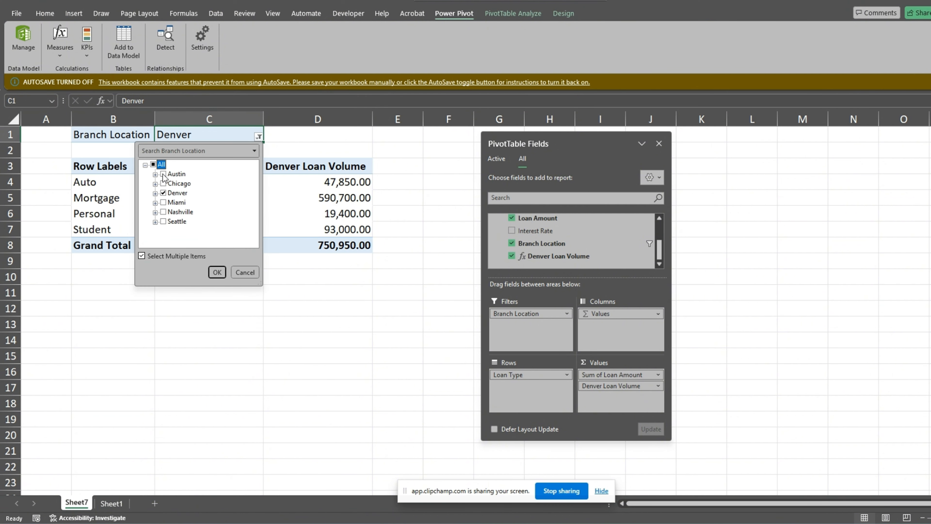
{"action": "left_click", "coordinate": [154, 165]}
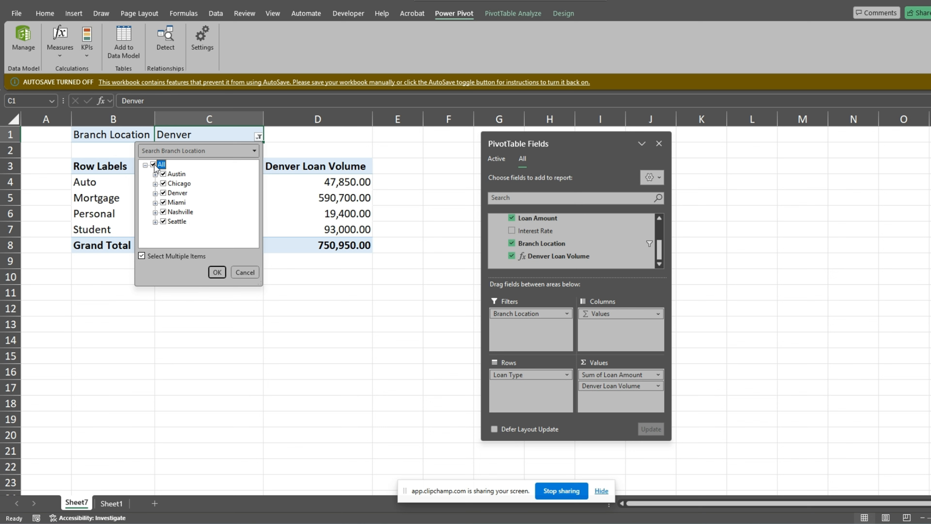
{"action": "left_click", "coordinate": [217, 273]}
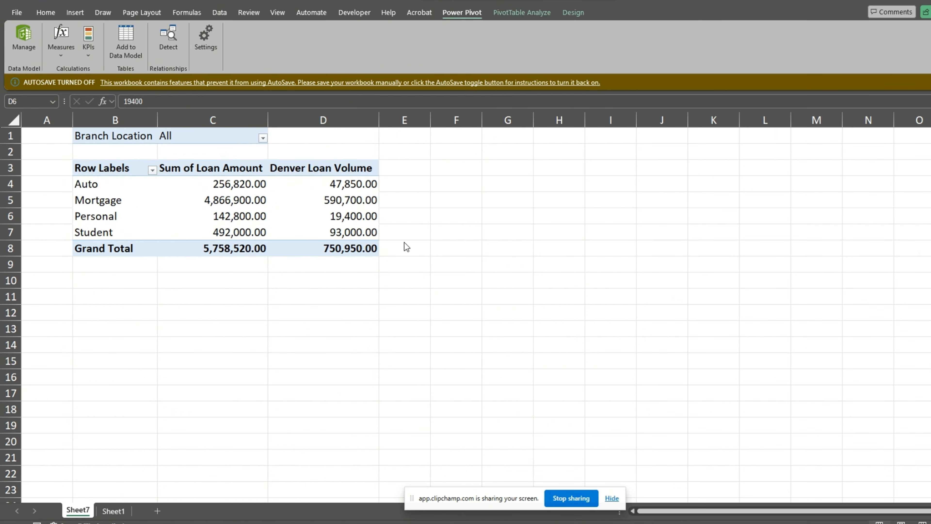
Start a new measure in the Loans table and name it Denver Loan Volume %
{"action": "left_click", "coordinate": [347, 222]}
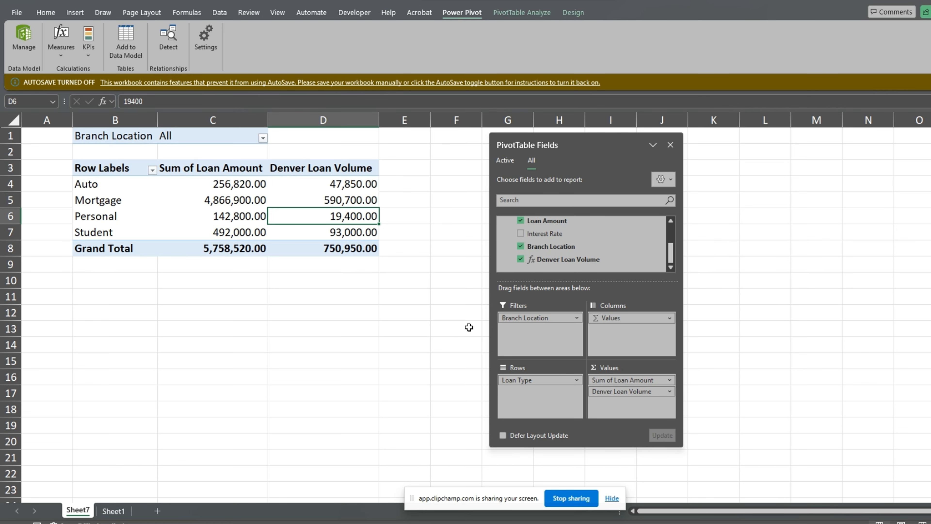
{"action": "left_click", "coordinate": [71, 59]}
{"action": "left_click", "coordinate": [72, 74]}
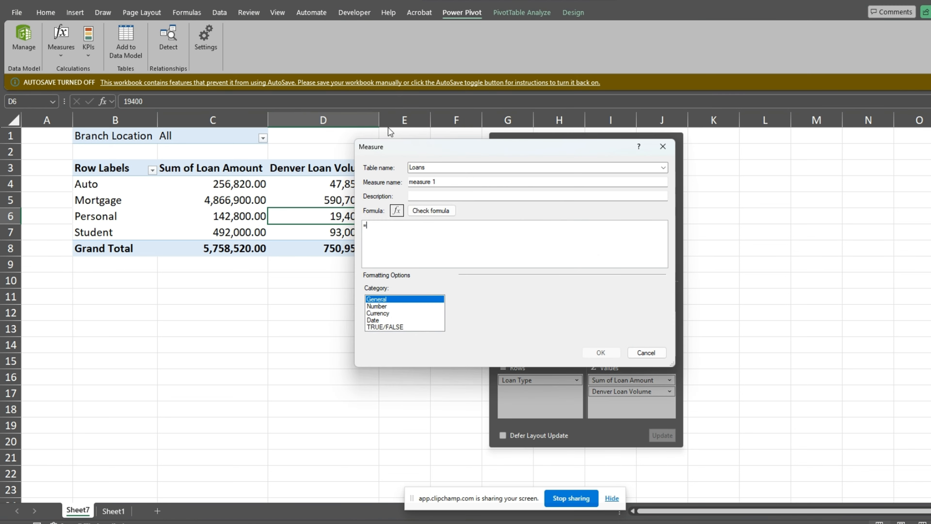
{"action": "left_click_drag", "start_coordinate": [480, 147], "coordinate": [521, 164]}
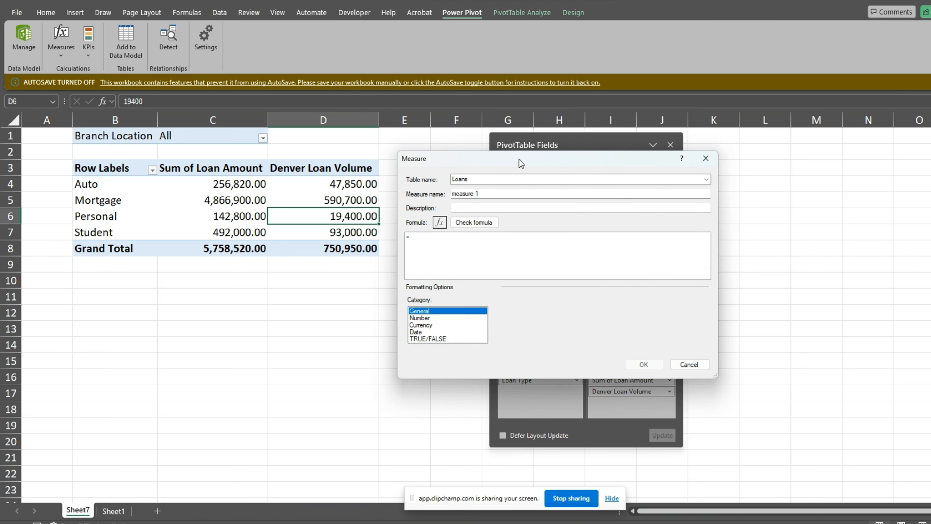
{"action": "left_click", "coordinate": [496, 193]}
{"action": "left_click_drag", "start_coordinate": [496, 194], "coordinate": [449, 194]}
{"action": "type", "text": "Denver Loan Volume %"}
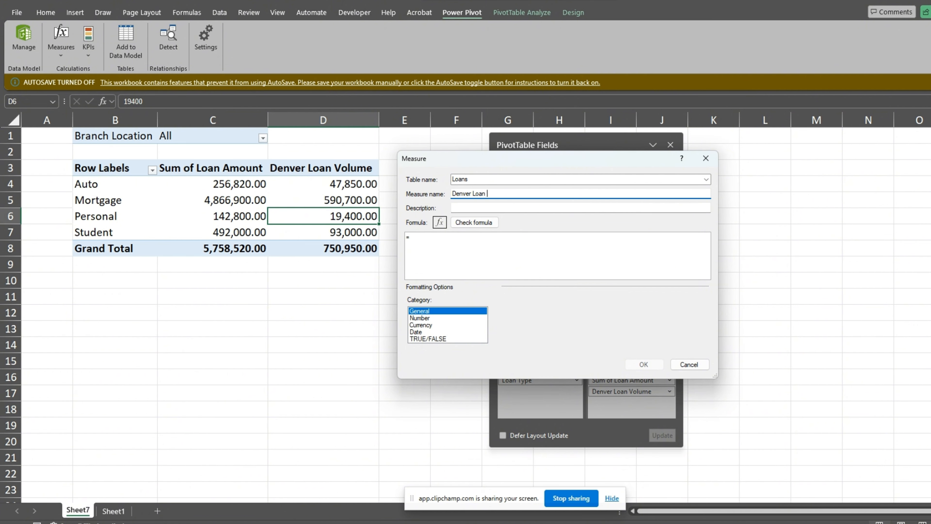
Enter the measure formula =DIVIDE([Denver Loan Volume],Sum(Loans[Loan Amount])) and check it for errors
{"action": "key", "text": "Tab"}
{"action": "key", "text": "Tab"}
{"action": "key", "text": "Tab"}
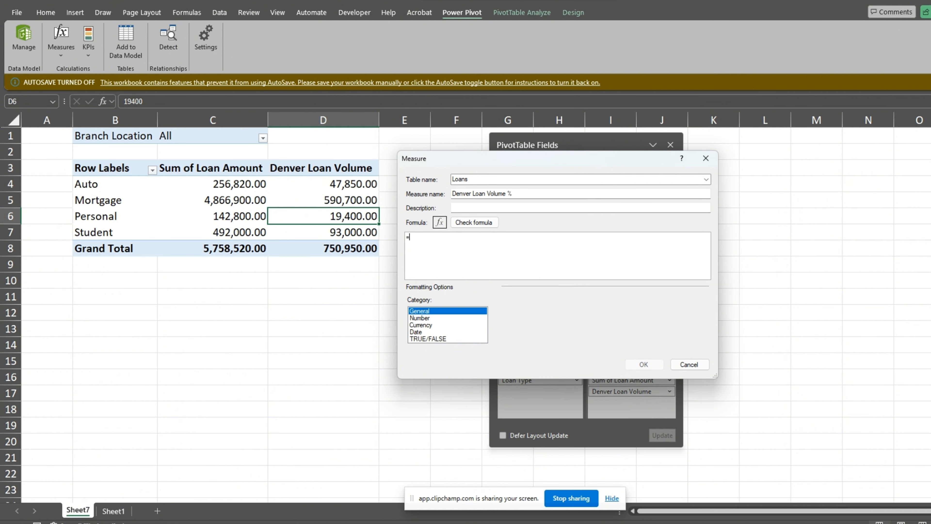
{"action": "type", "text": "DIVIDE("}
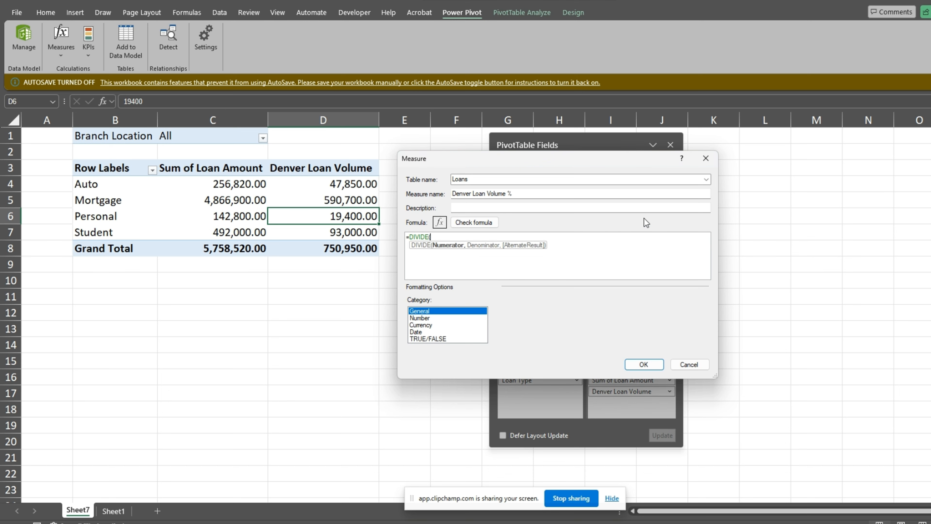
{"action": "type", "text": "[D"}
{"action": "key", "text": "Tab"}
{"action": "type", "text": ","}
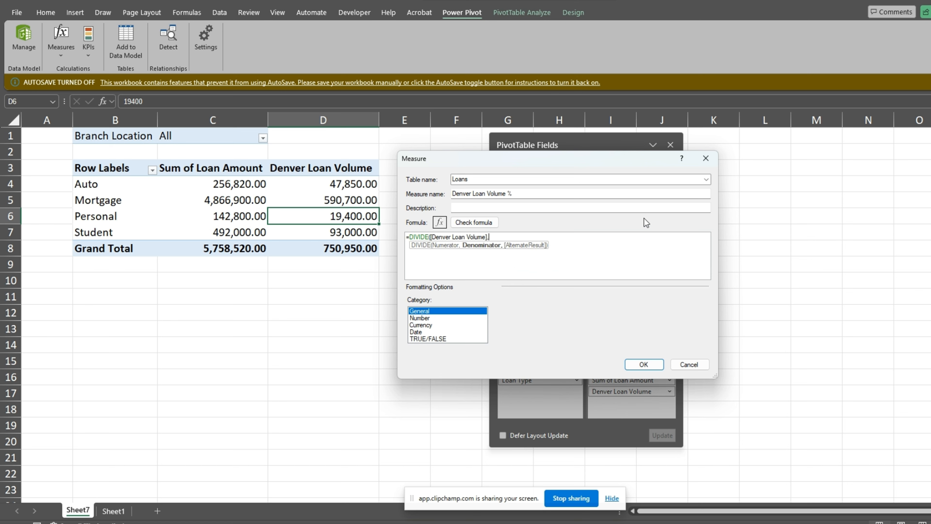
{"action": "type", "text": "Sum(Lo"}
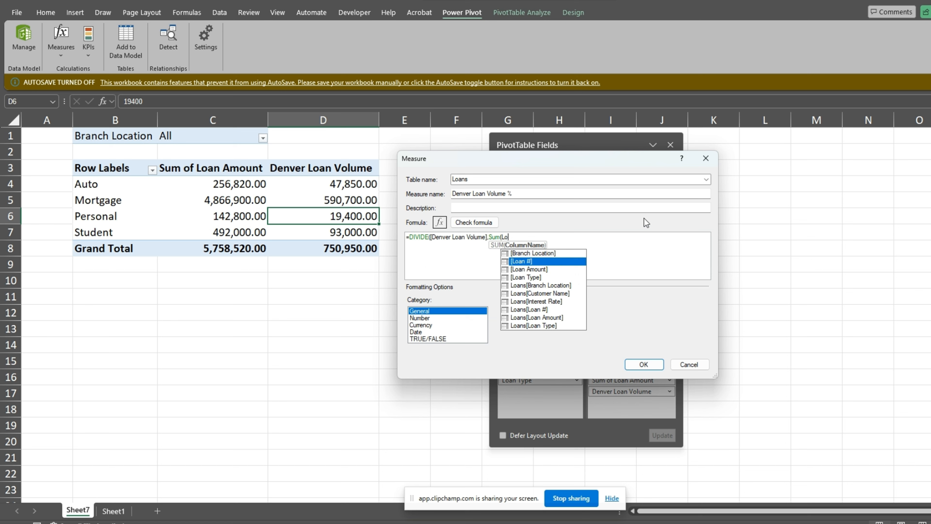
{"action": "key", "text": "Down"}
{"action": "key", "text": "Down"}
{"action": "key", "text": "Down"}
{"action": "key", "text": "Down"}
{"action": "key", "text": "Down"}
{"action": "key", "text": "Down"}
{"action": "key", "text": "Down"}
{"action": "key", "text": "Tab"}
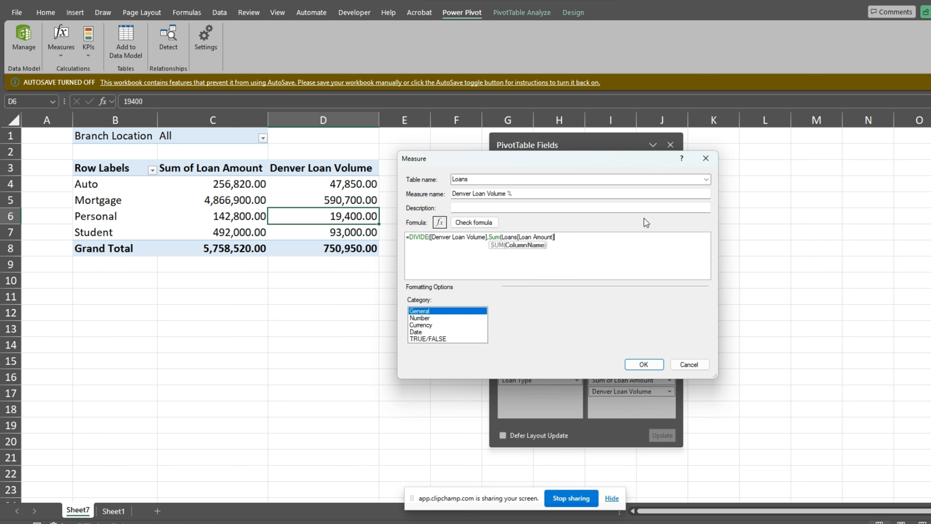
{"action": "type", "text": "))"}
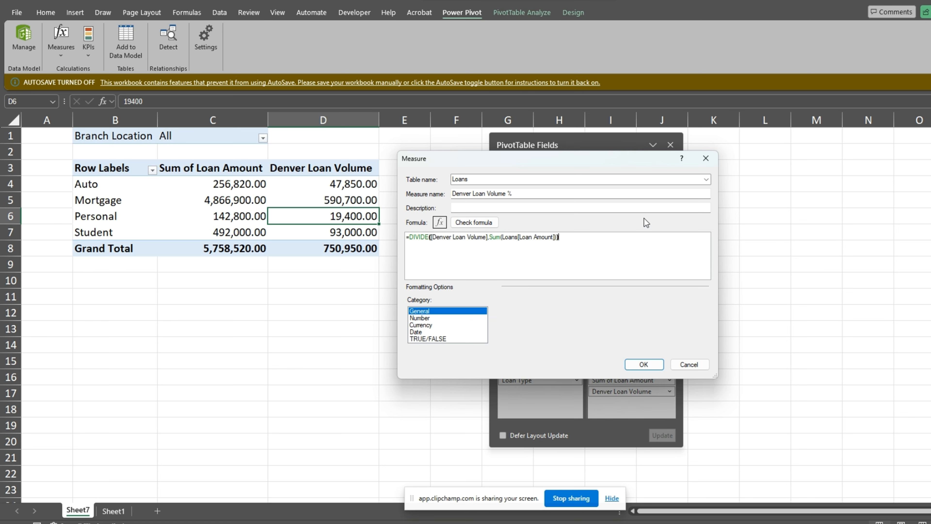
{"action": "left_click", "coordinate": [485, 223]}
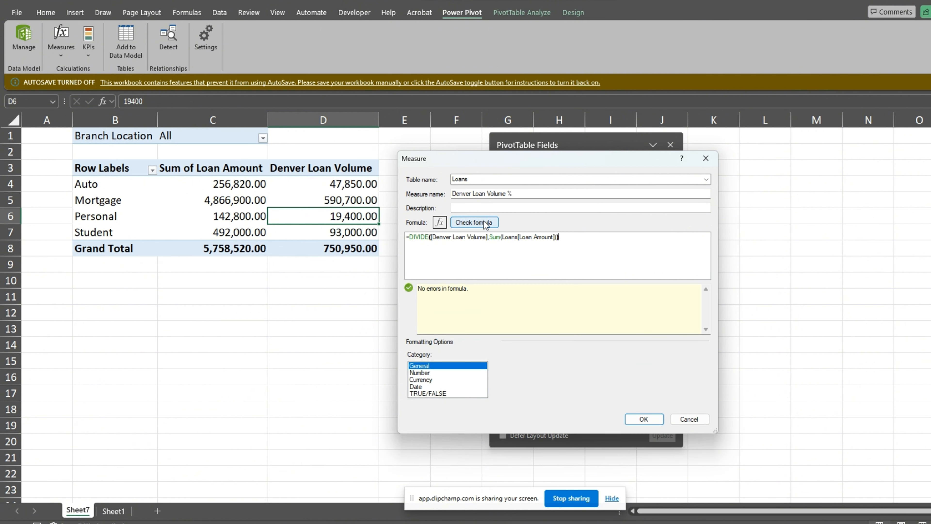
Format the measure as a Number in Percentage format, create it, and move the field list clear of the PivotTable
{"action": "left_click", "coordinate": [428, 372]}
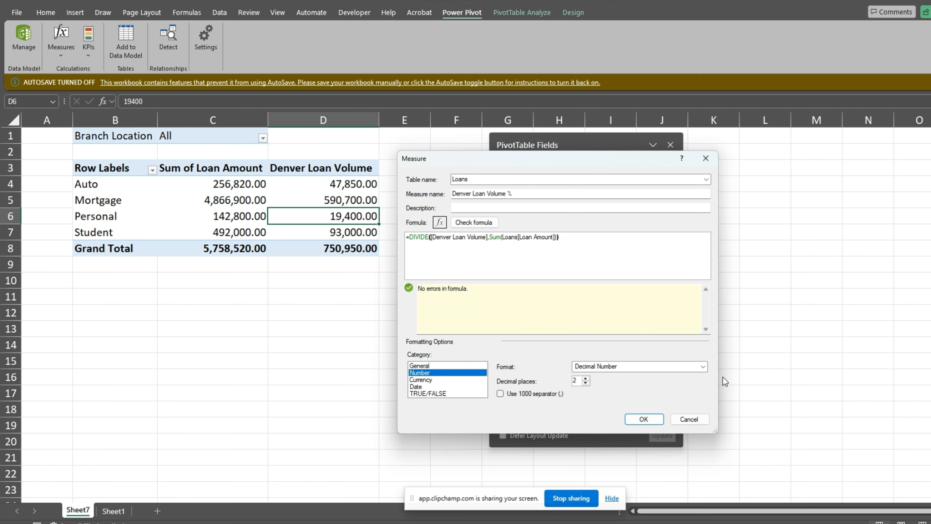
{"action": "left_click", "coordinate": [703, 367]}
{"action": "left_click", "coordinate": [631, 389]}
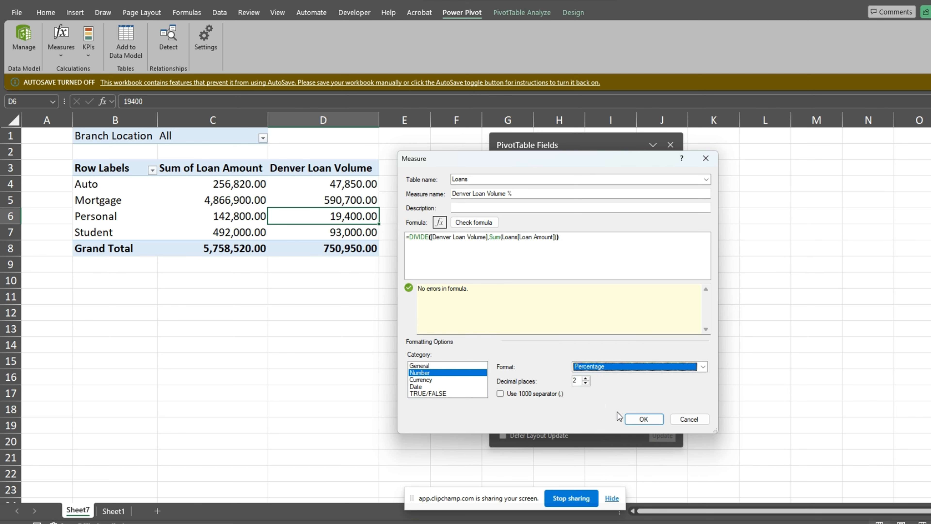
{"action": "left_click", "coordinate": [644, 421]}
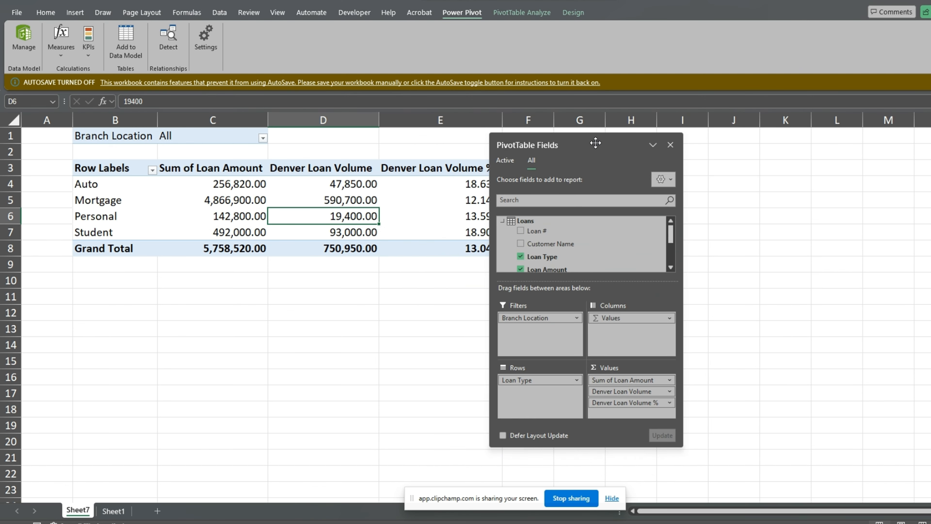
{"action": "left_click_drag", "start_coordinate": [596, 144], "coordinate": [692, 145]}
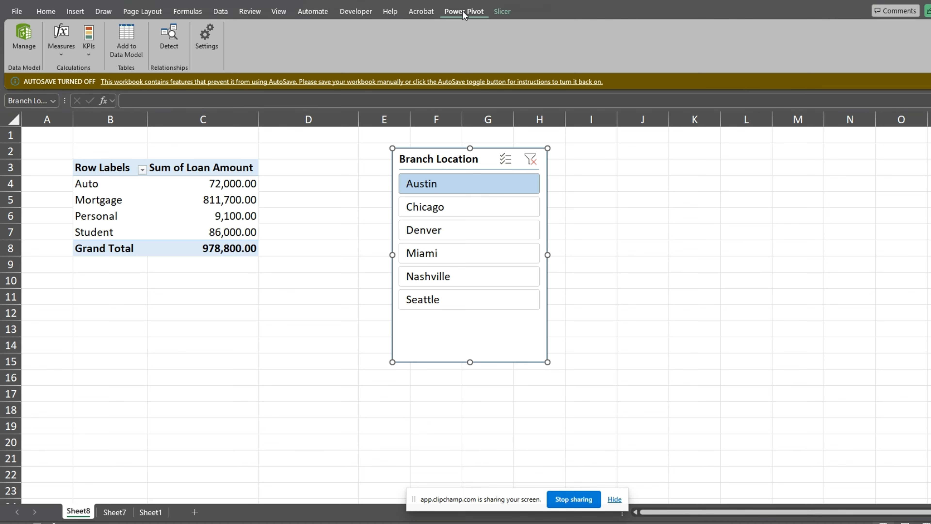
Start a new measure in the Loans table and name it Total Loan Volume
{"action": "left_click", "coordinate": [61, 48]}
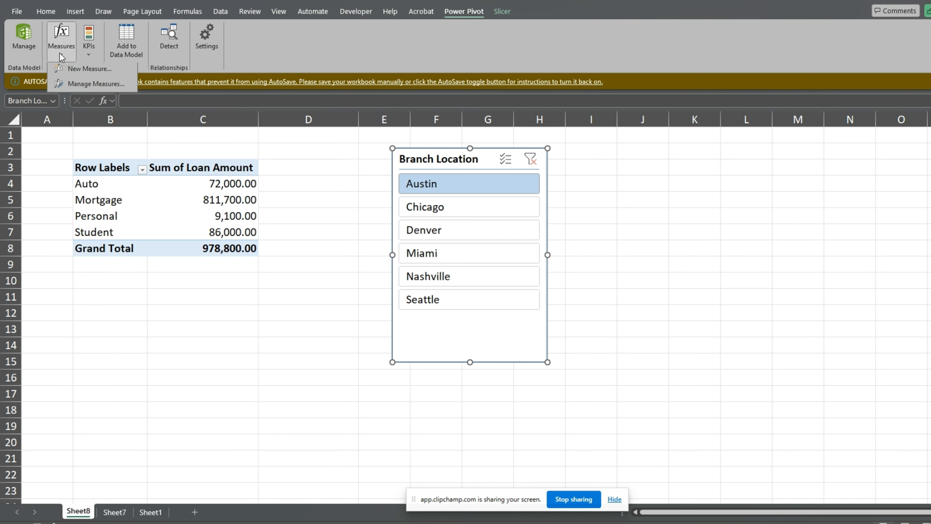
{"action": "left_click", "coordinate": [73, 71]}
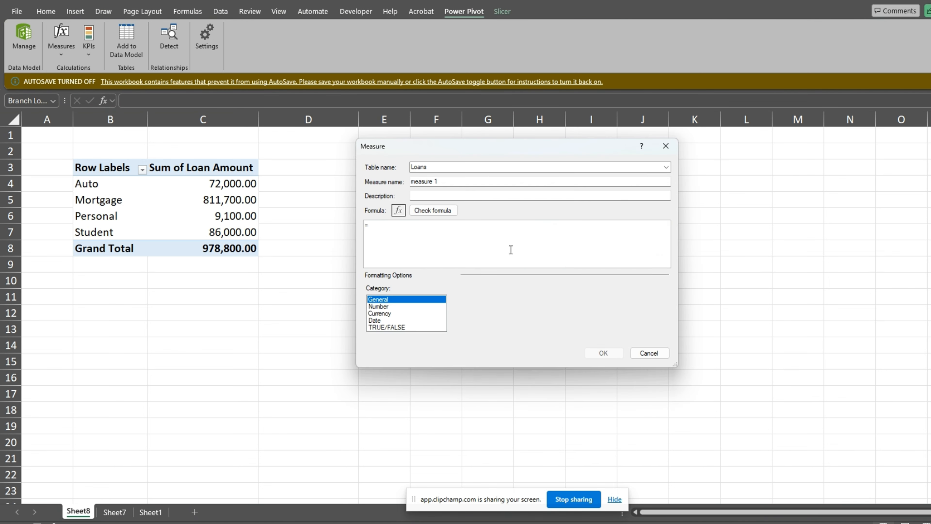
{"action": "triple_click", "coordinate": [450, 181]}
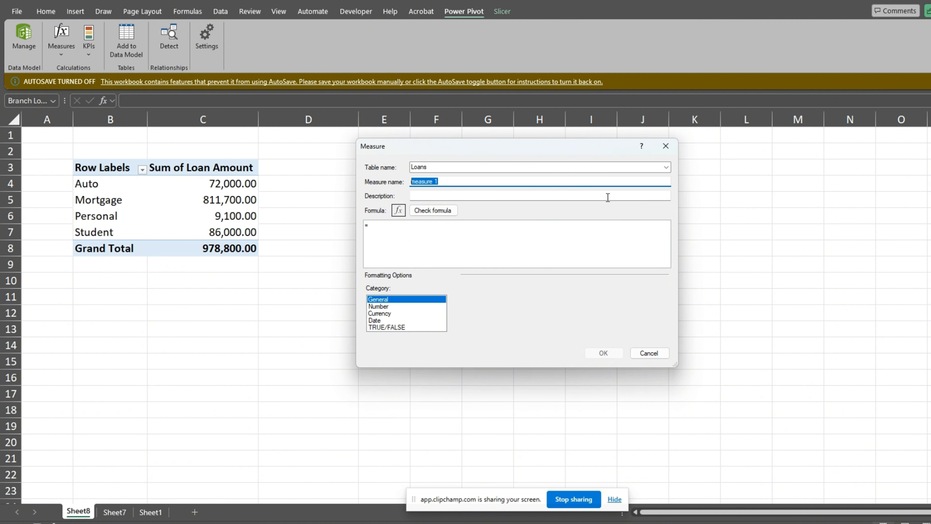
{"action": "type", "text": "Total Loan Volume"}
Enter the measure formula =CALCULATE(SUM(Loans[Loan Amount]),All(Loans[Branch Location])) and check it for errors
{"action": "key", "text": "Tab"}
{"action": "key", "text": "Tab"}
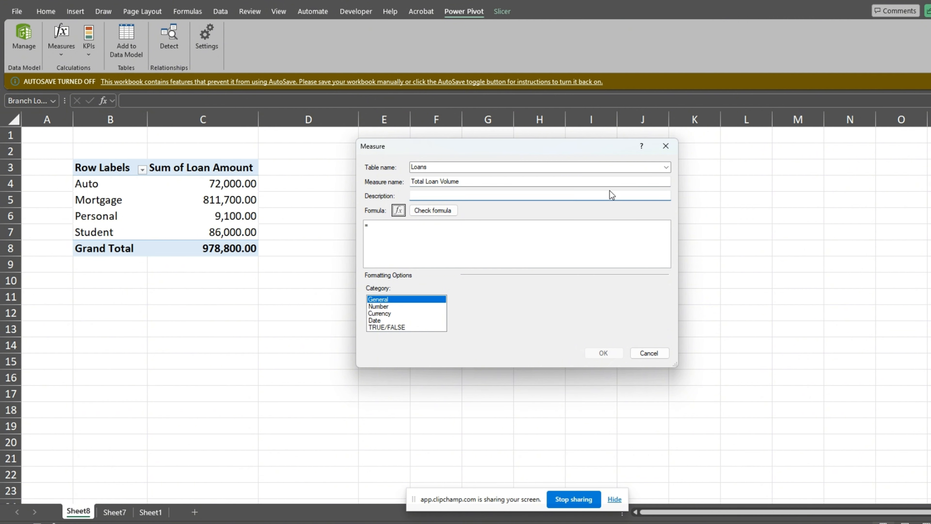
{"action": "key", "text": "Tab"}
{"action": "type", "text": "CALCULATE("}
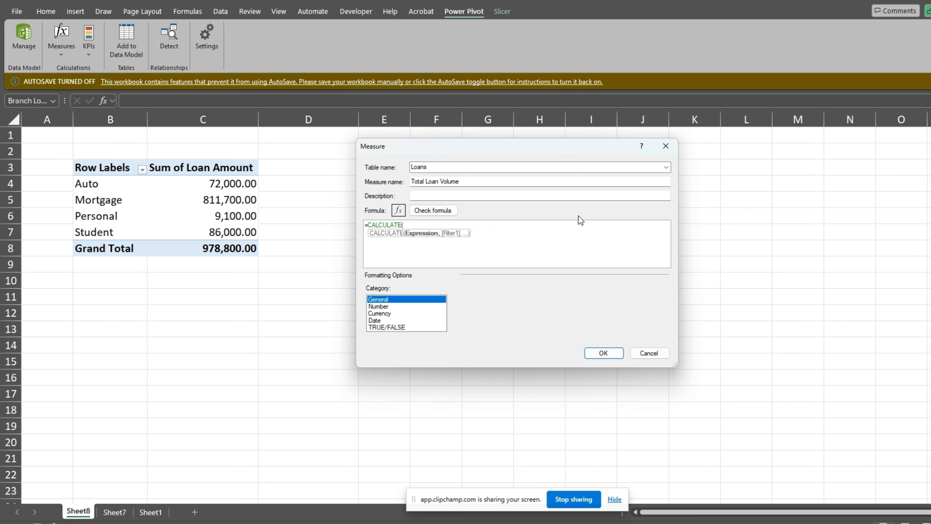
{"action": "type", "text": "Sum"}
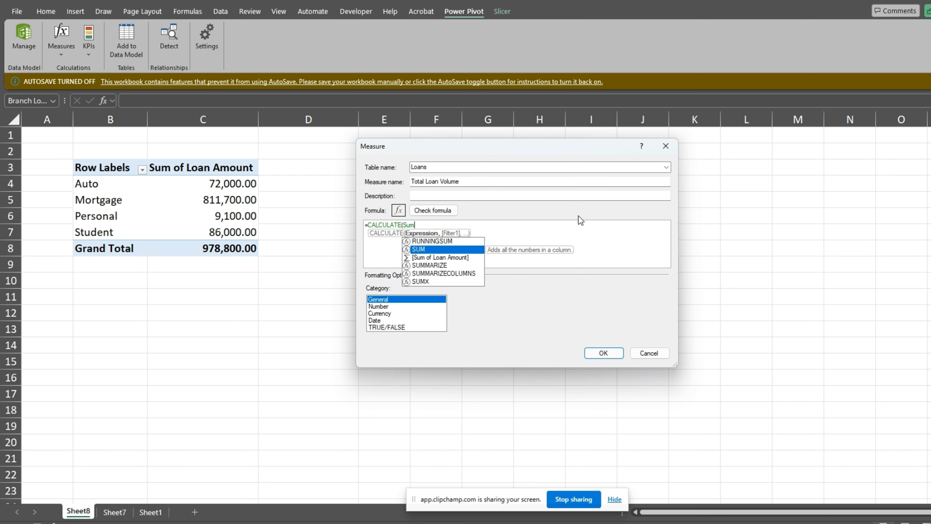
{"action": "key", "text": "Tab"}
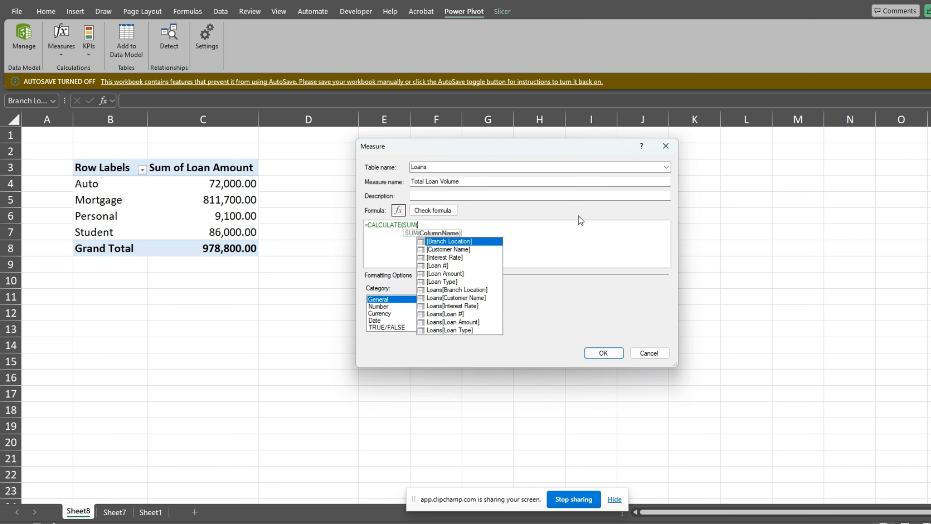
{"action": "double_click", "coordinate": [467, 322]}
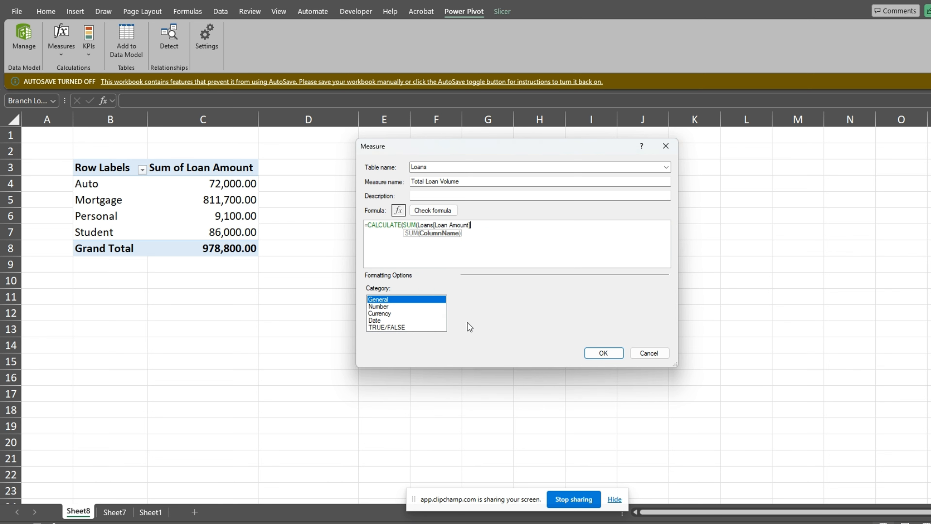
{"action": "type", "text": "),"}
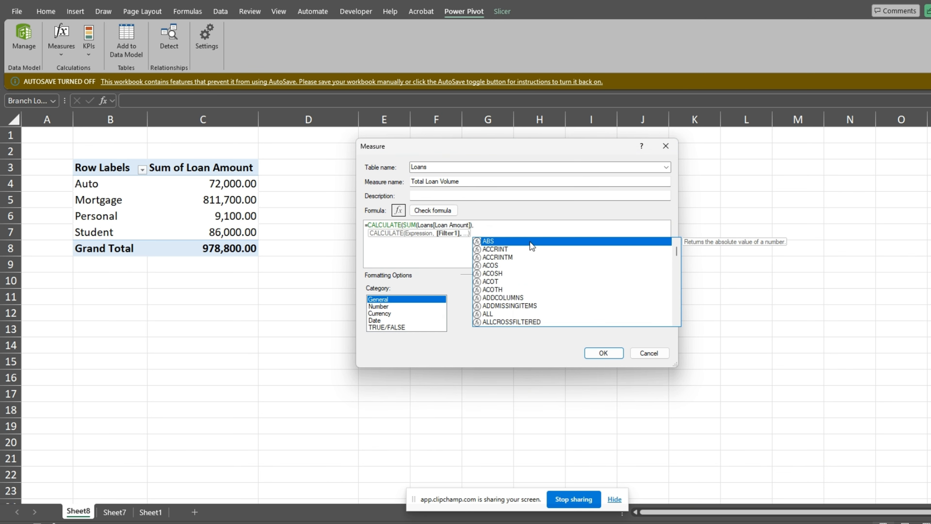
{"action": "type", "text": "All"}
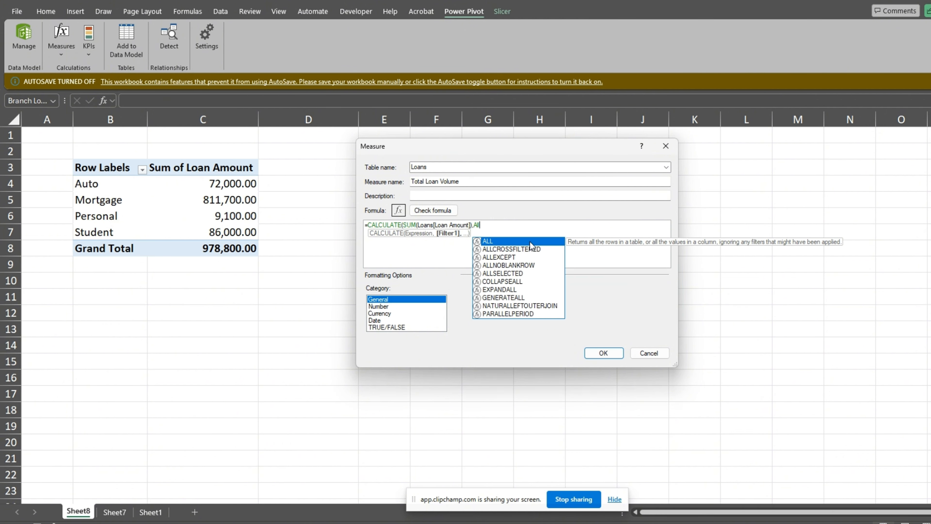
{"action": "type", "text": "("}
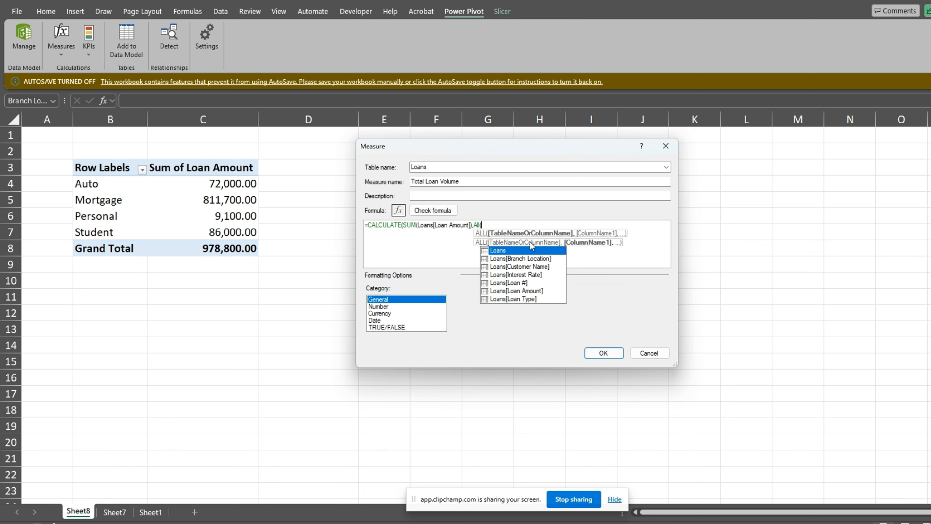
{"action": "double_click", "coordinate": [539, 258]}
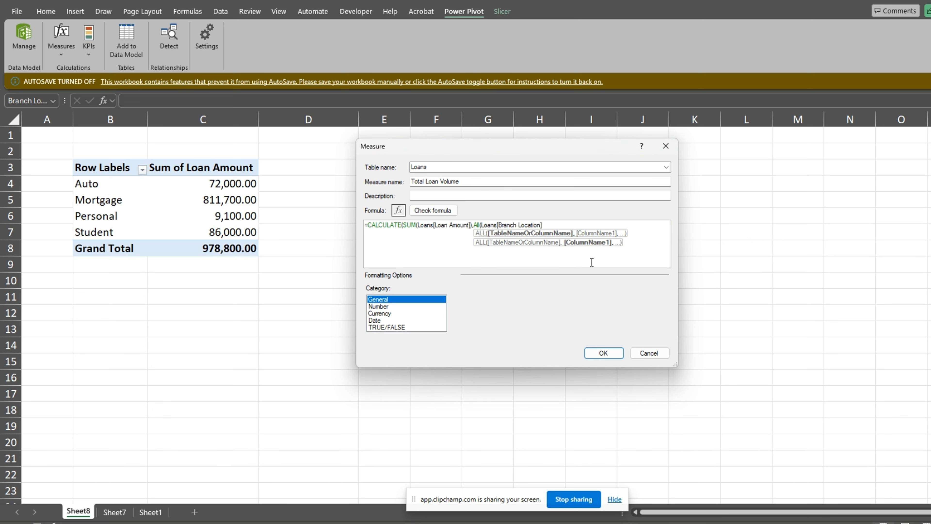
{"action": "type", "text": ")"}
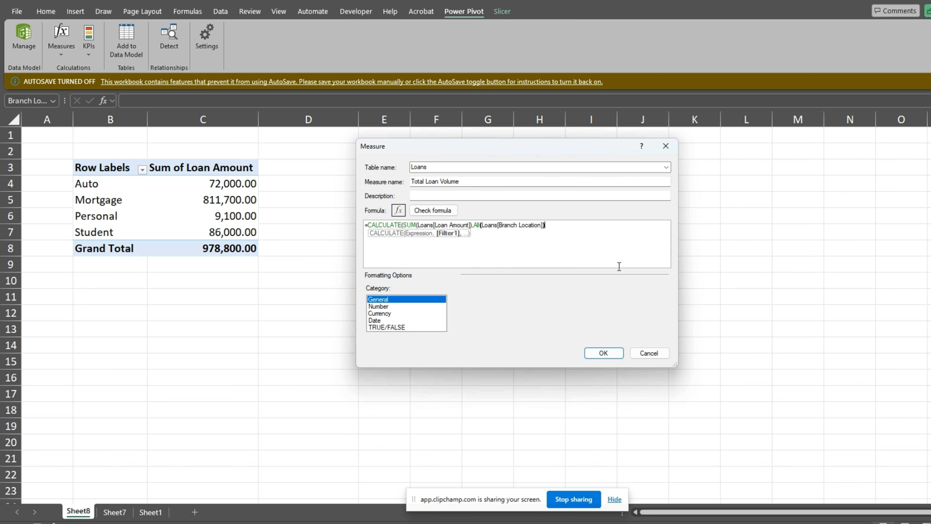
{"action": "type", "text": ")"}
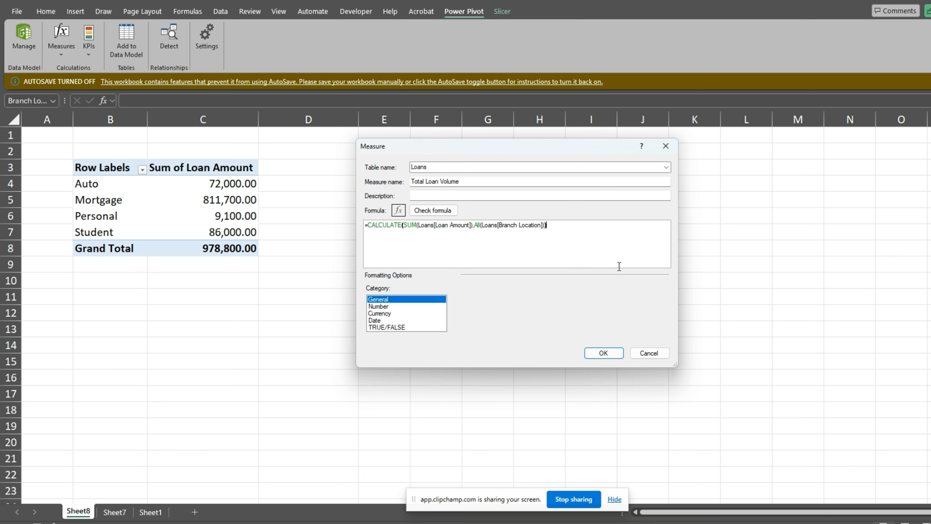
{"action": "left_click", "coordinate": [439, 208]}
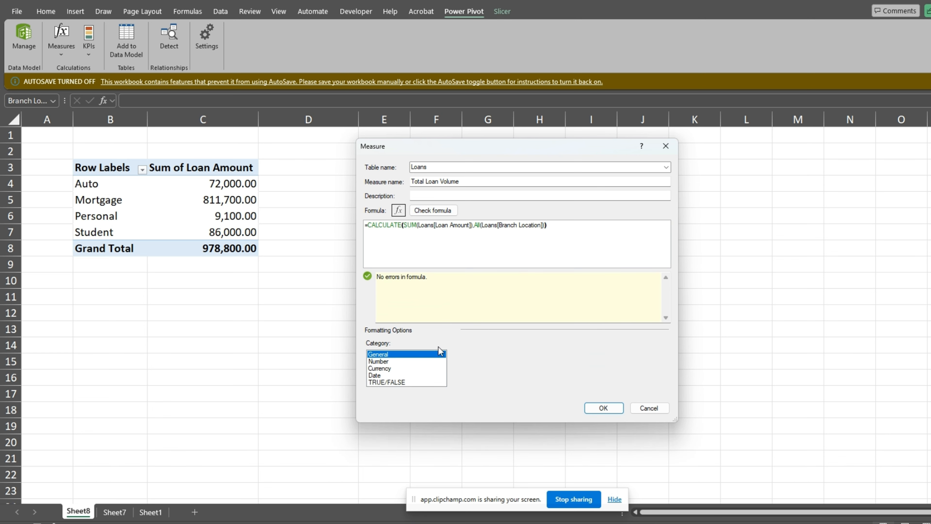
Format the Total Loan Volume measure as Currency with no symbol and create it
{"action": "left_click", "coordinate": [392, 368]}
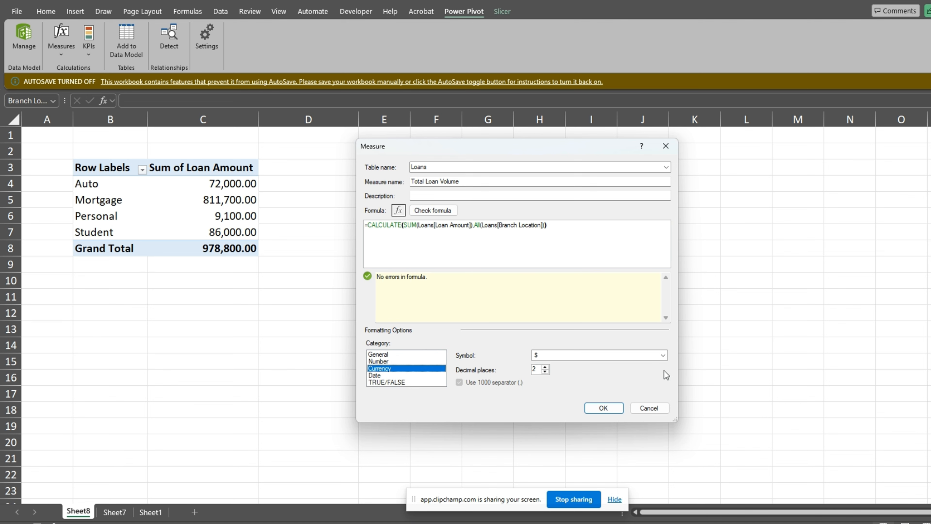
{"action": "left_click", "coordinate": [662, 354]}
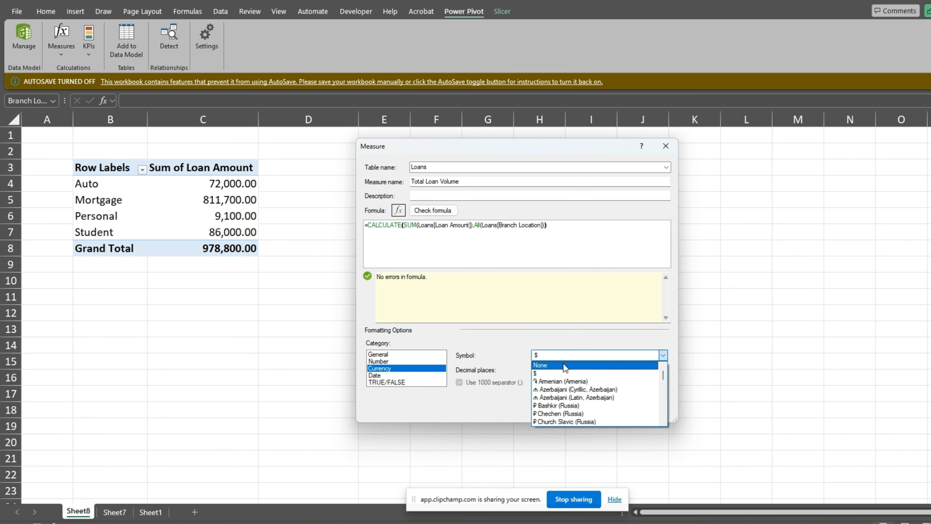
{"action": "left_click", "coordinate": [563, 363]}
{"action": "left_click", "coordinate": [600, 408]}
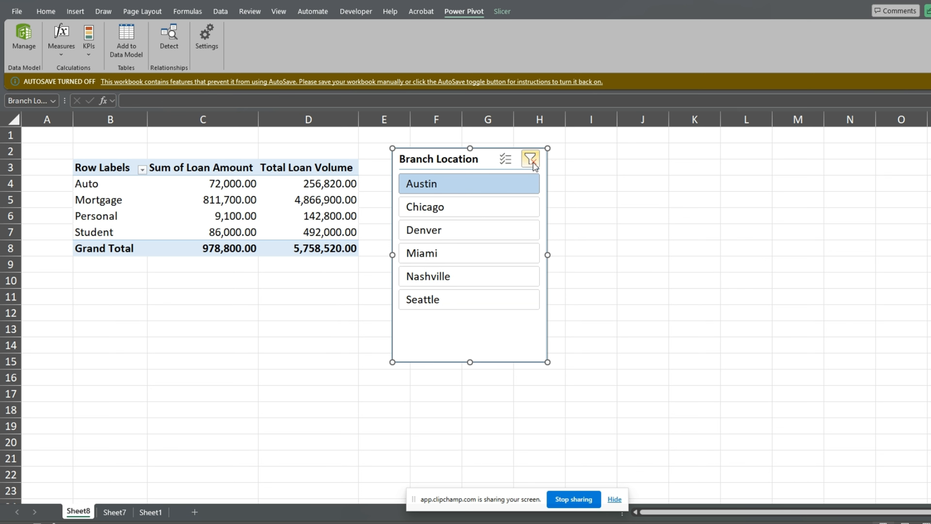
Compare both loan columns by switching the Branch Location slicer through Denver, Seattle, Denver and Austin, then clearing it and reselecting Austin
{"action": "left_click", "coordinate": [478, 230]}
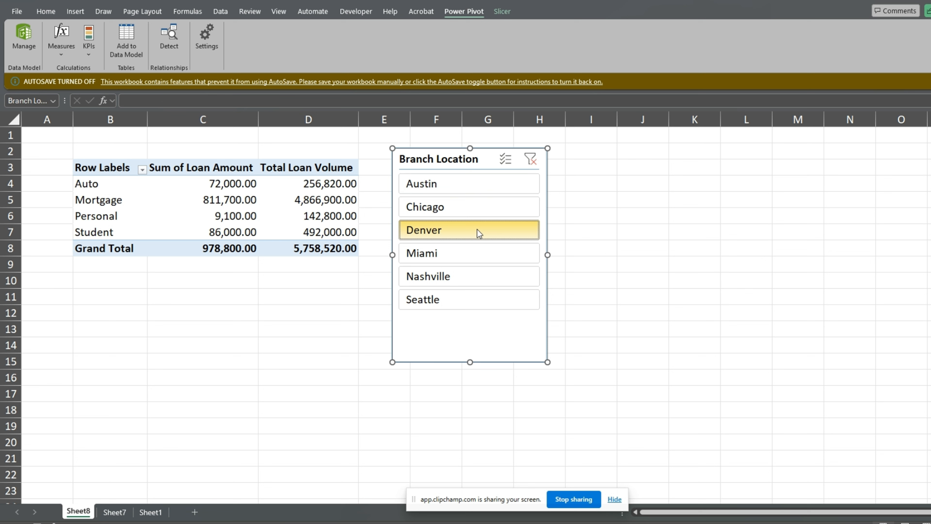
{"action": "left_click", "coordinate": [478, 309]}
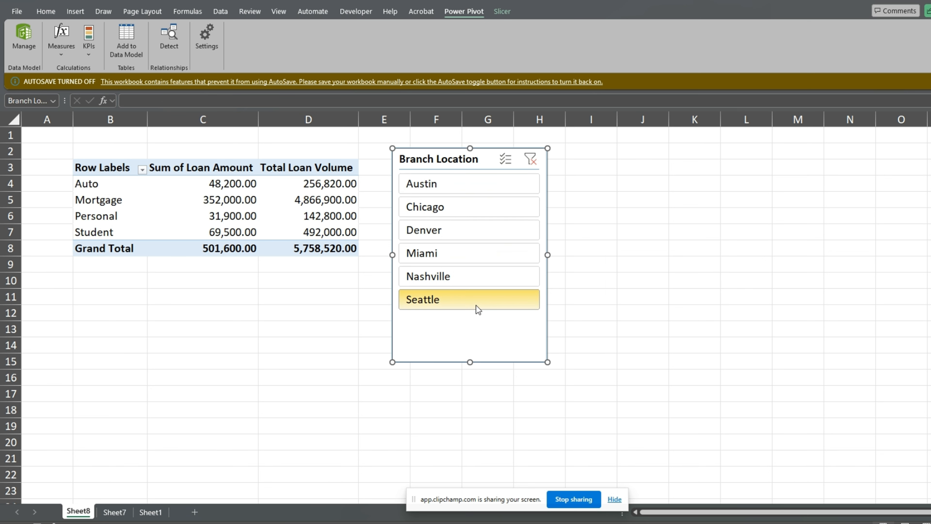
{"action": "left_click", "coordinate": [442, 235]}
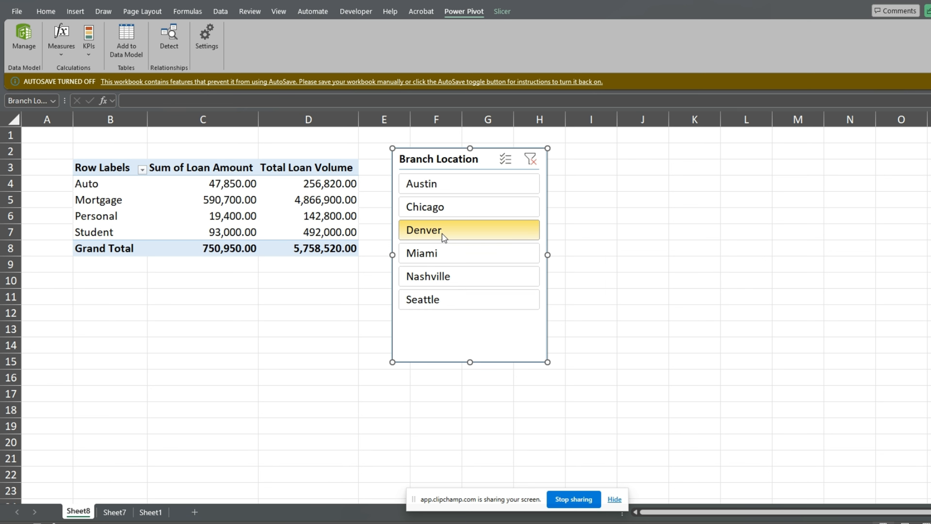
{"action": "left_click", "coordinate": [459, 189]}
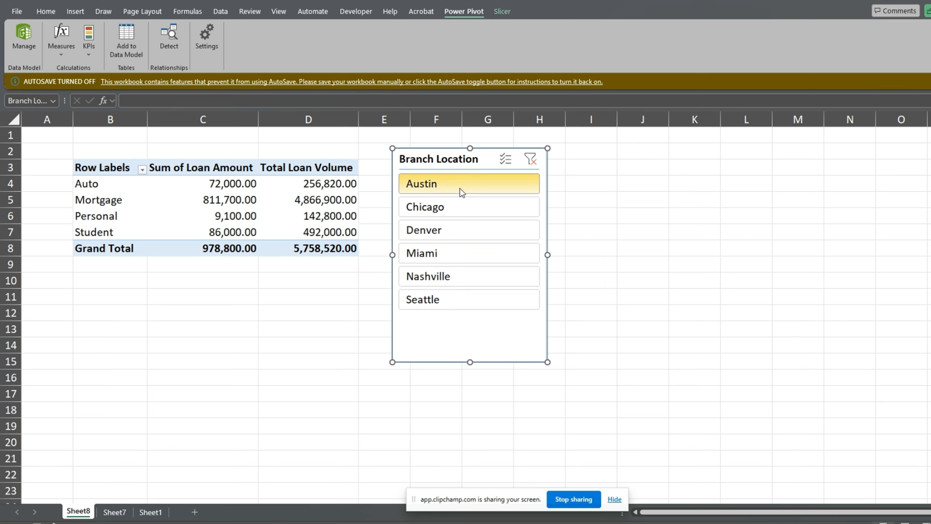
{"action": "left_click", "coordinate": [535, 163]}
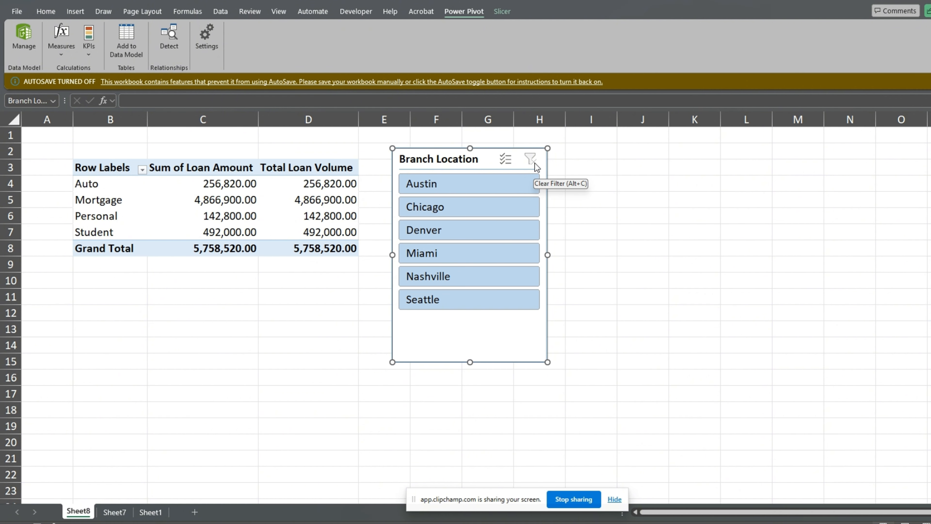
{"action": "left_click", "coordinate": [481, 186]}
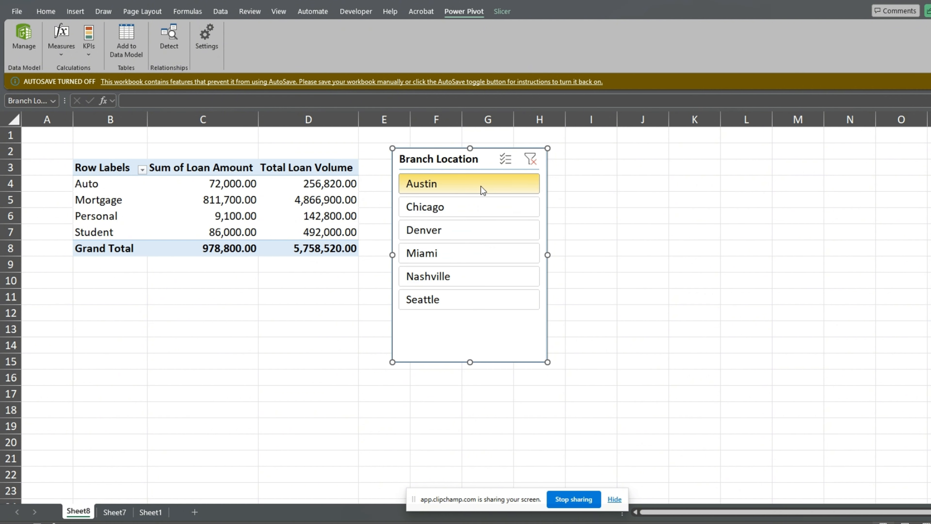